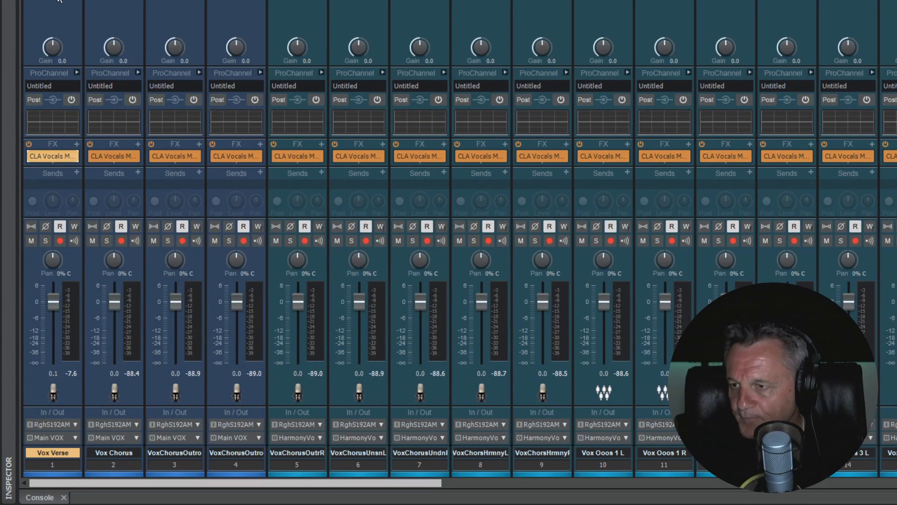
- Toggle the Vox Verse track's FX rack off and on again
mouse_move(55, 55)
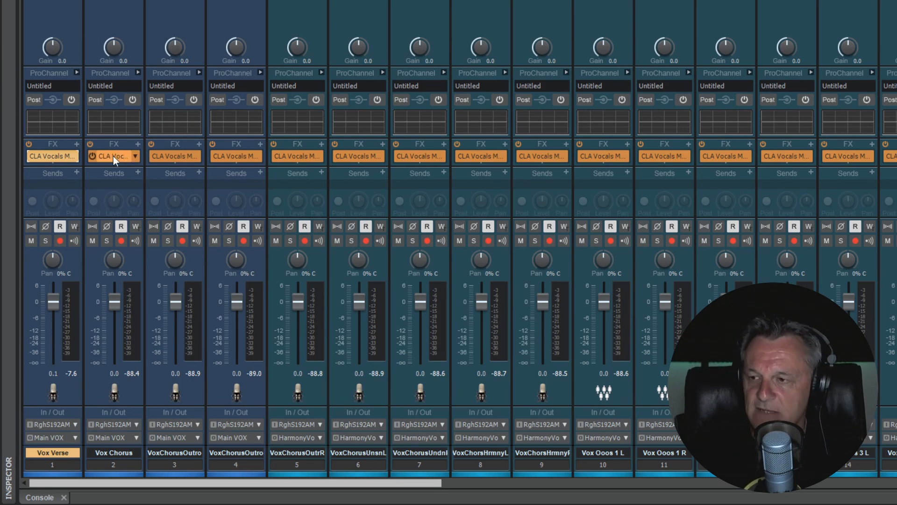
mouse_move(49, 304)
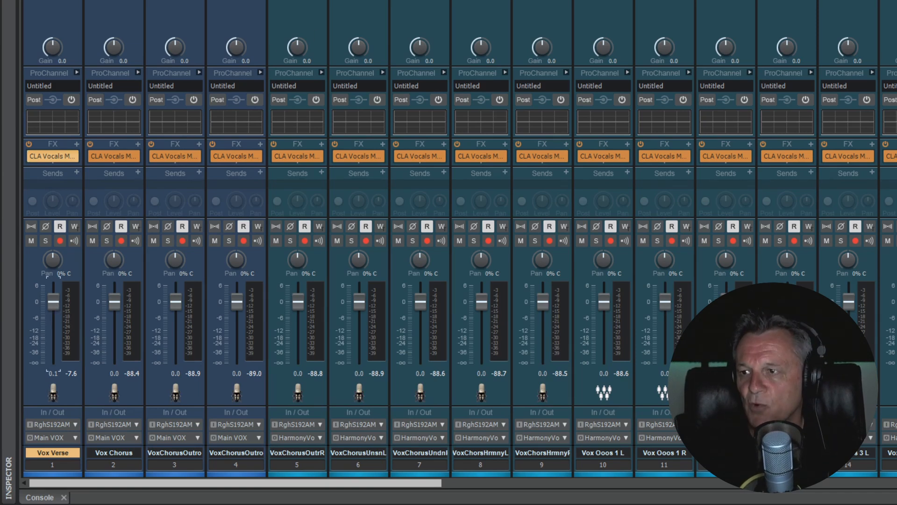
left_click(236, 157)
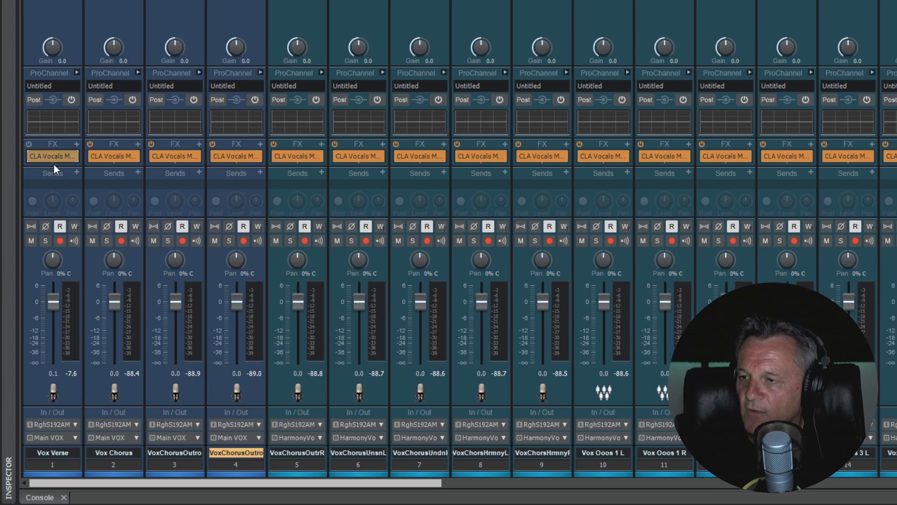
left_click(27, 144)
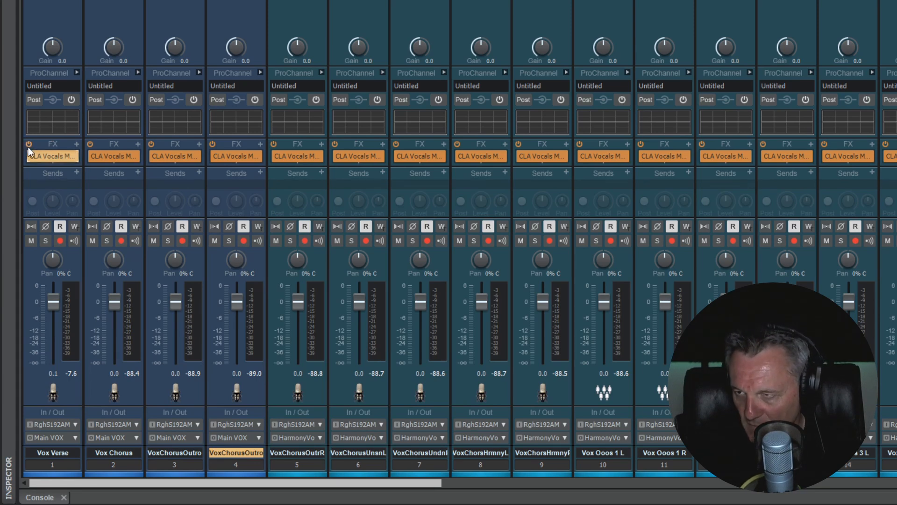
- Bypass the FX rack holding AmpliTube 4 on the Bass Amp track
left_click_drag(434, 484, 820, 484)
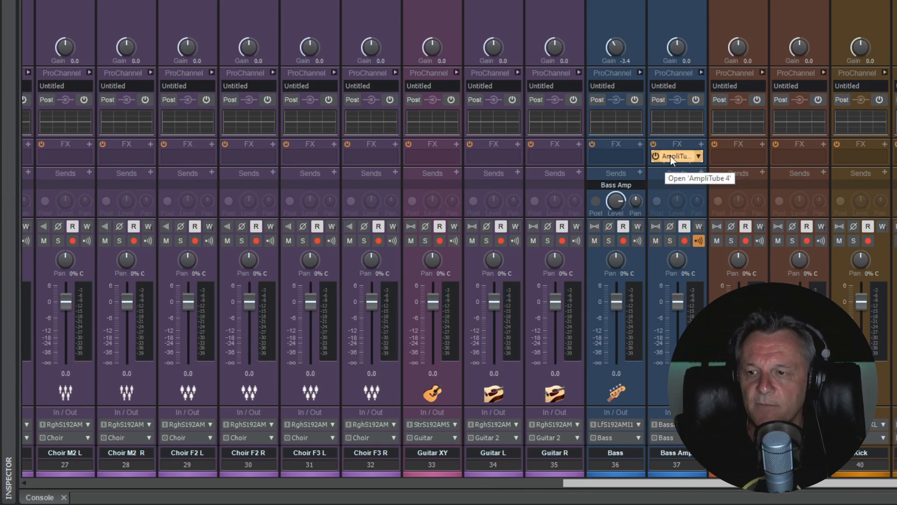
left_click(654, 145)
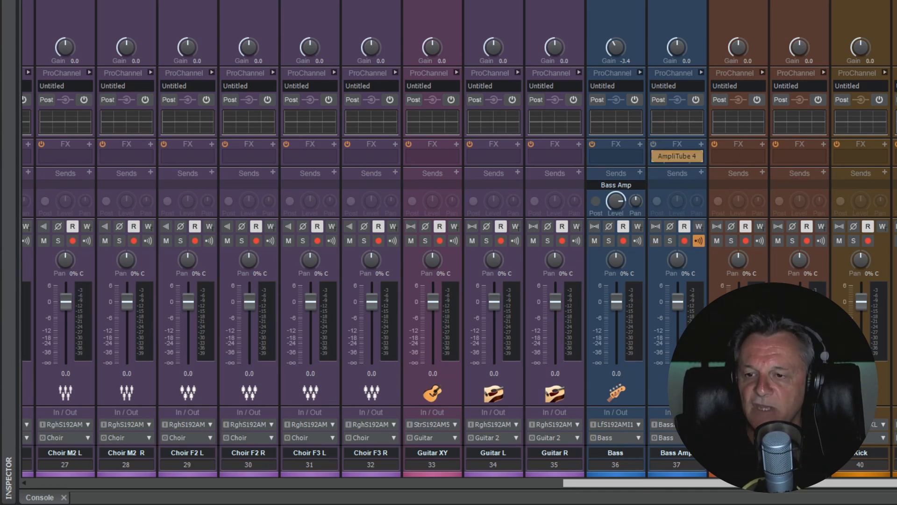
left_click_drag(833, 485, 220, 470)
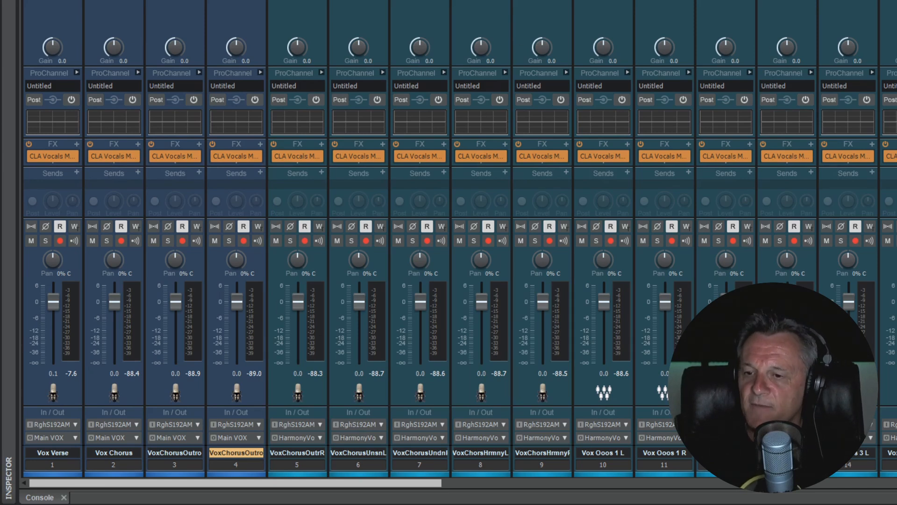
left_click_drag(437, 482, 896, 483)
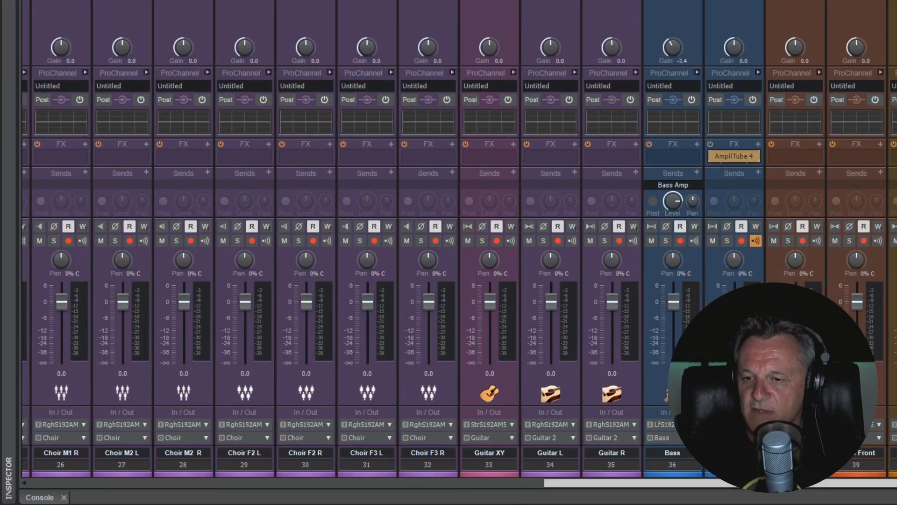
left_click_drag(851, 482, 337, 479)
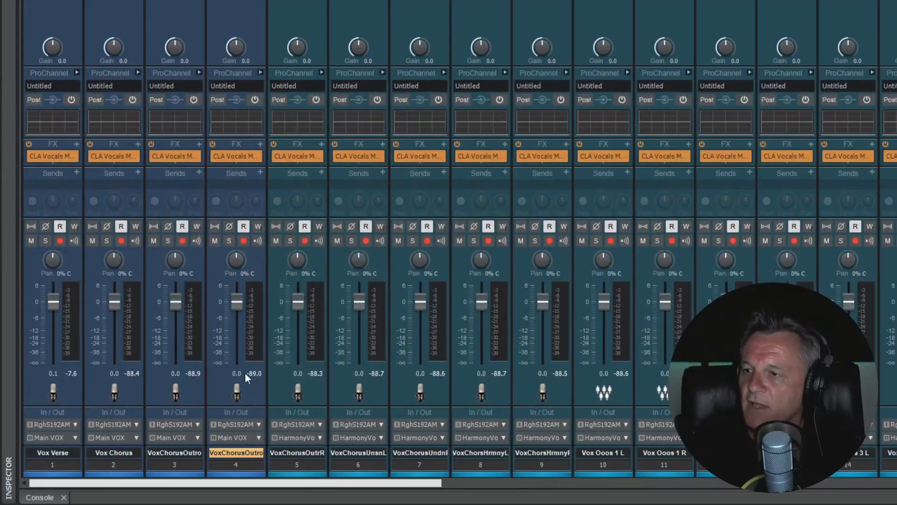
- Delete the CLA Vocals plug-in from the four main vocal tracks, Vox Verse through track 4
right_click(49, 155)
key("Escape")
right_click(114, 155)
left_click(128, 167)
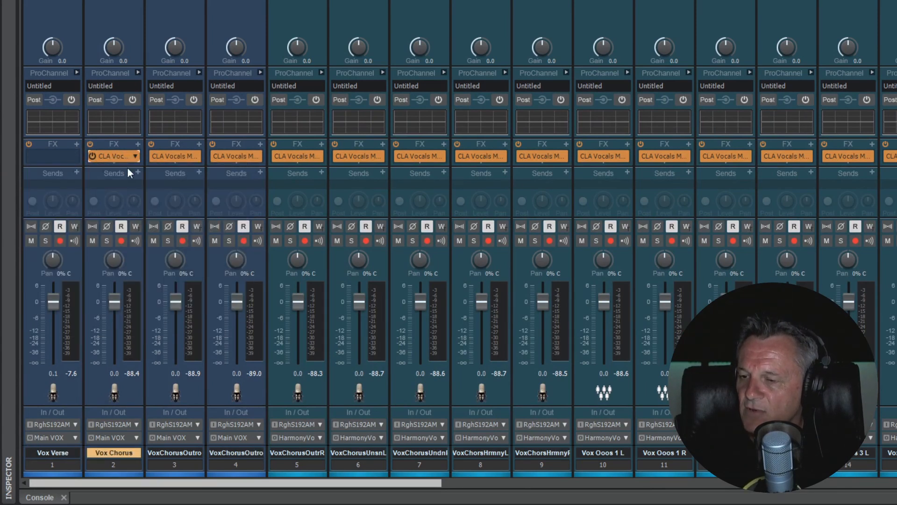
right_click(173, 158)
left_click(189, 169)
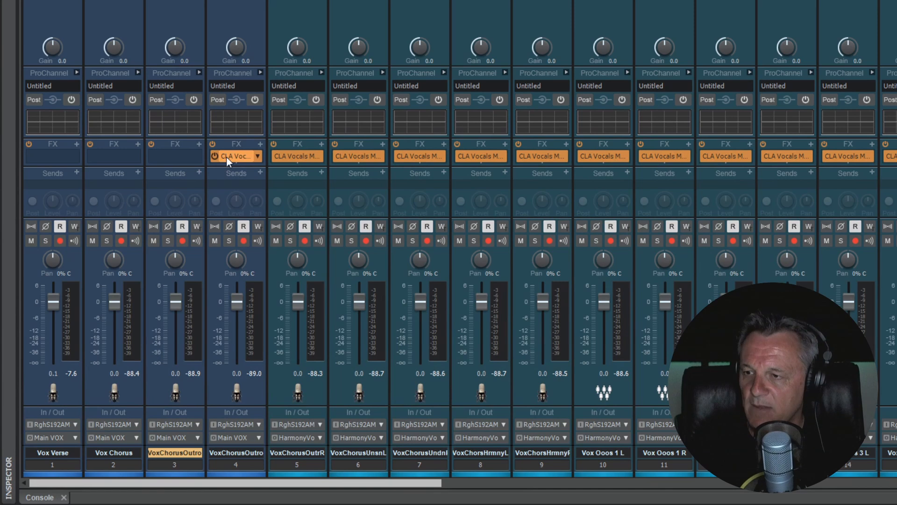
right_click(234, 156)
left_click(241, 170)
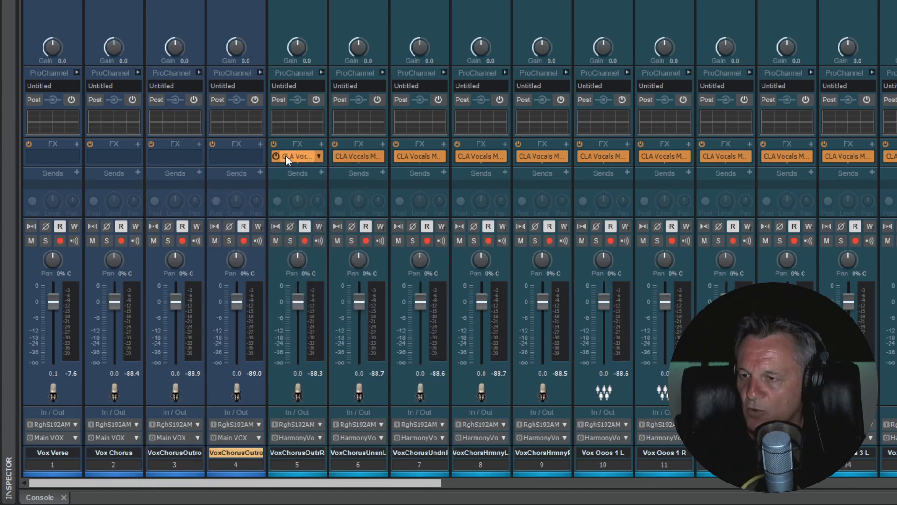
- Delete the CLA Vocals plug-in from the remaining vocal tracks, starting with track 5
right_click(286, 156)
left_click(310, 170)
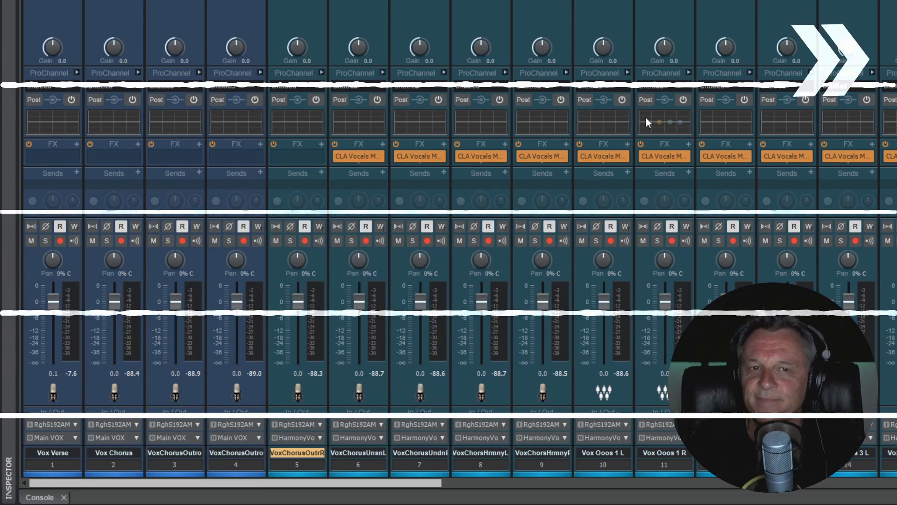
right_click(358, 156)
left_click(372, 170)
right_click(419, 156)
left_click(433, 170)
right_click(480, 156)
left_click(494, 170)
right_click(535, 159)
left_click(550, 170)
right_click(598, 158)
left_click(612, 170)
right_click(658, 159)
left_click(672, 170)
right_click(716, 158)
left_click(731, 170)
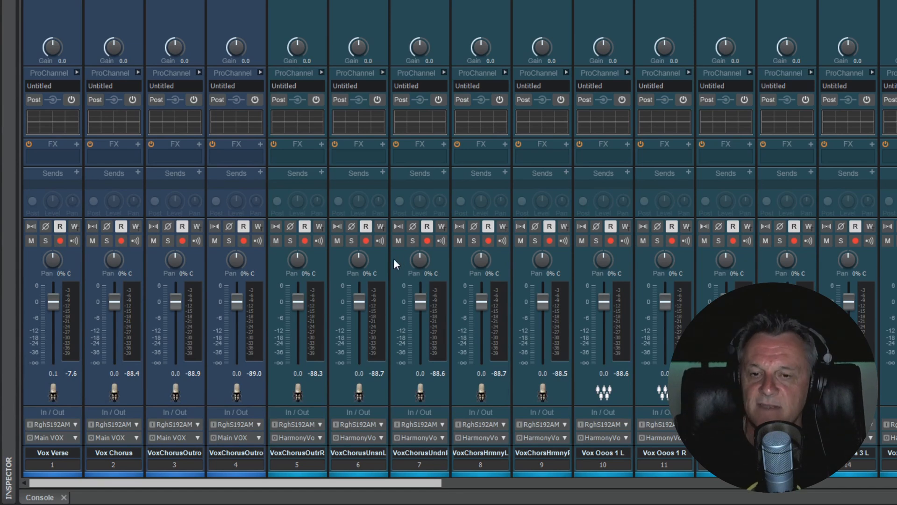
- Insert the Sonalksis FreeG plug-in as an audio effect on the Master bus
mouse_move(75, 123)
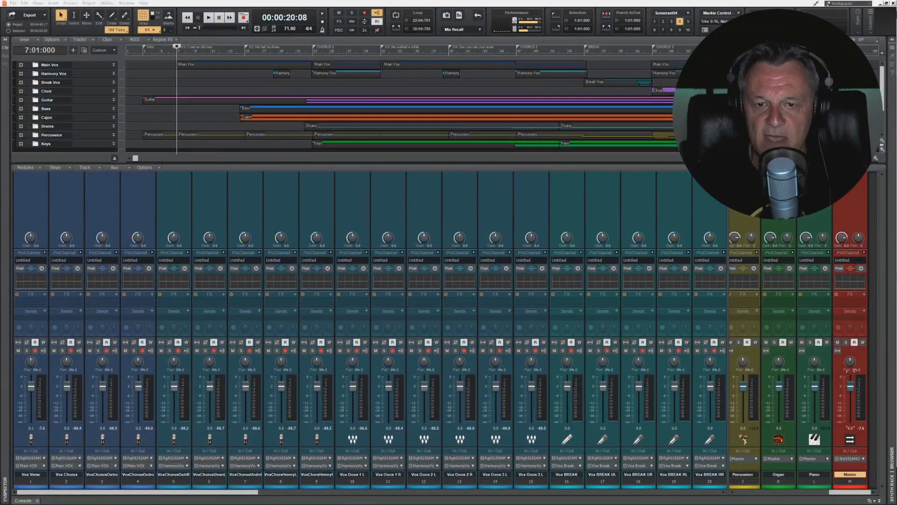
left_click(865, 296)
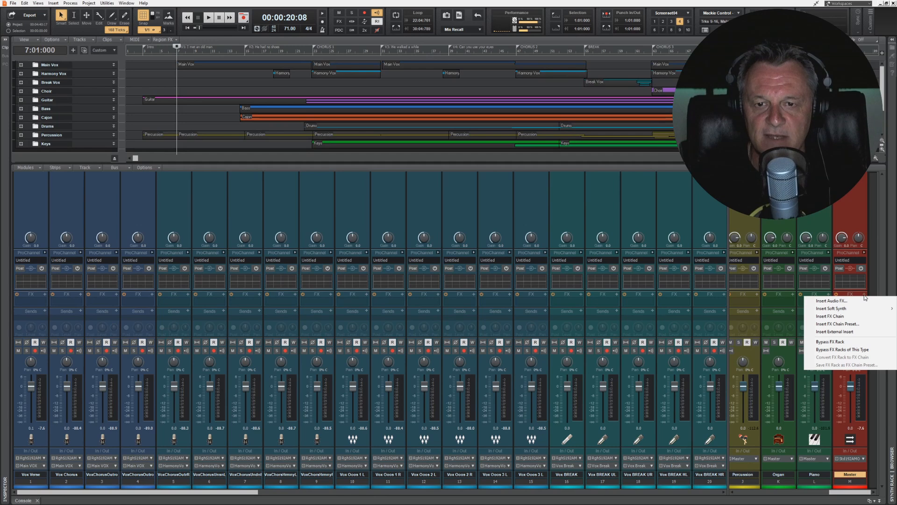
left_click(842, 301)
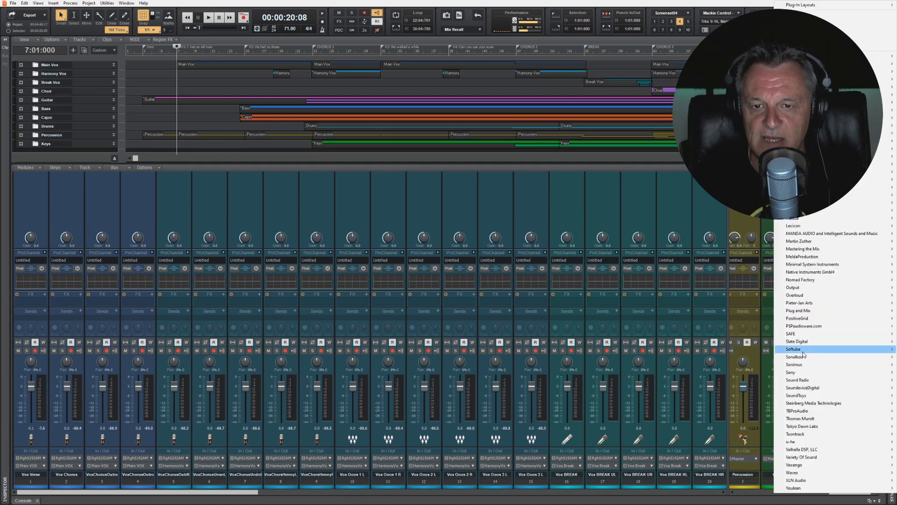
mouse_move(806, 357)
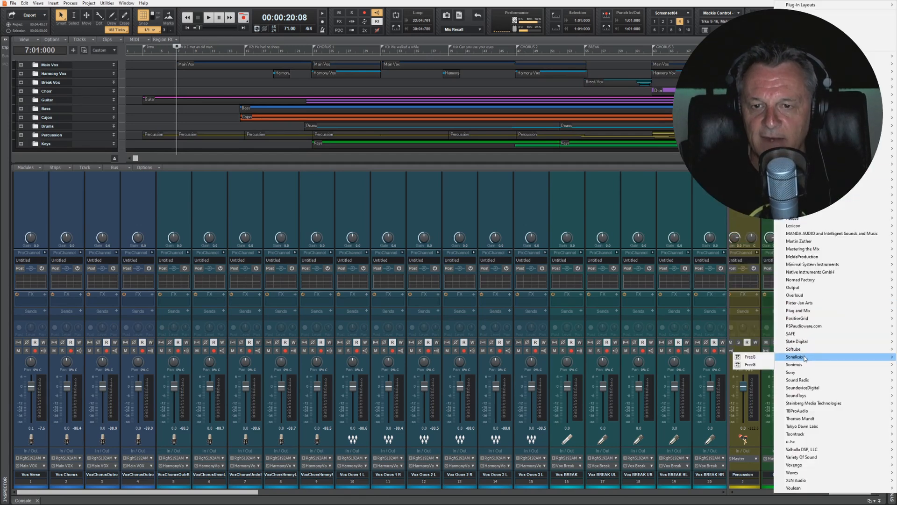
left_click(750, 364)
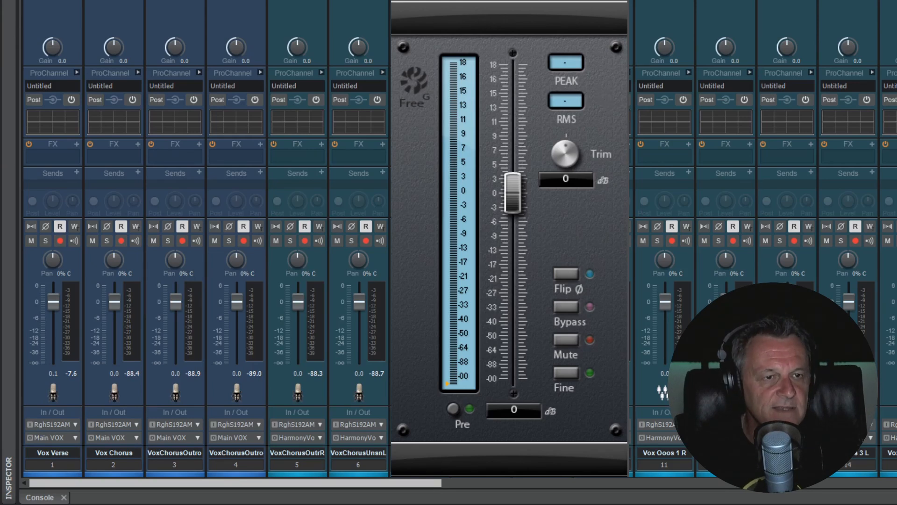
- Solo the Vox Verse track and play it back to measure its peak and RMS levels in FreeG
left_click(61, 1)
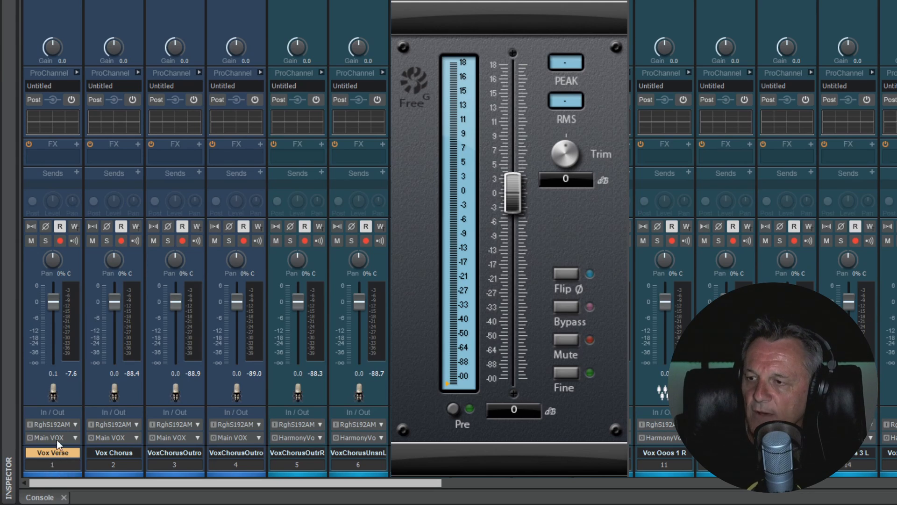
left_click(44, 241)
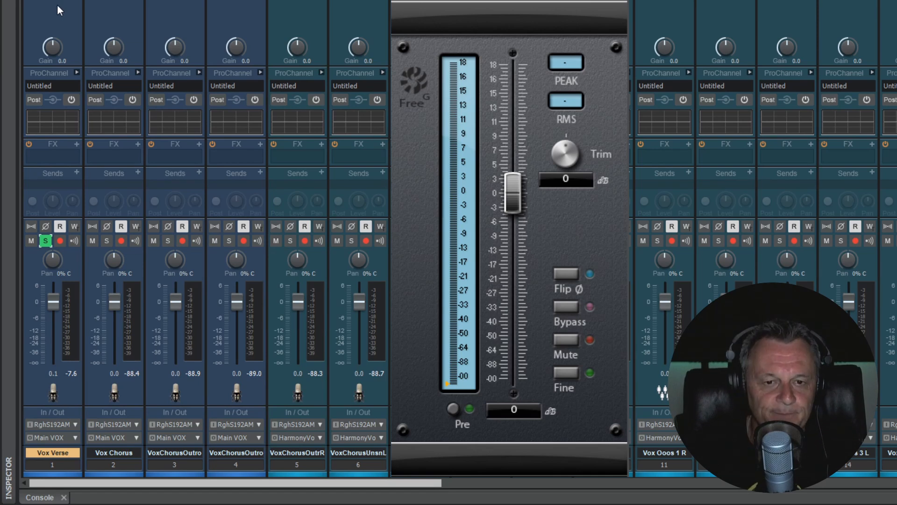
key("space")
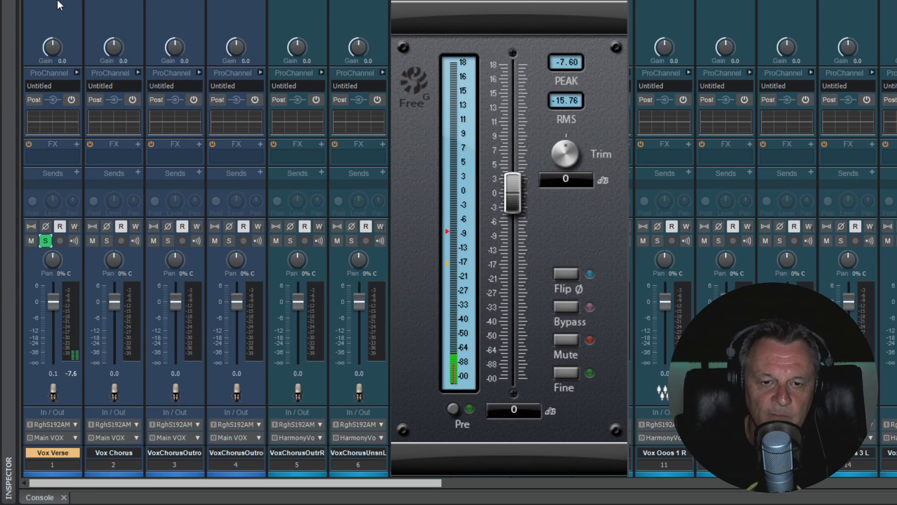
key("space")
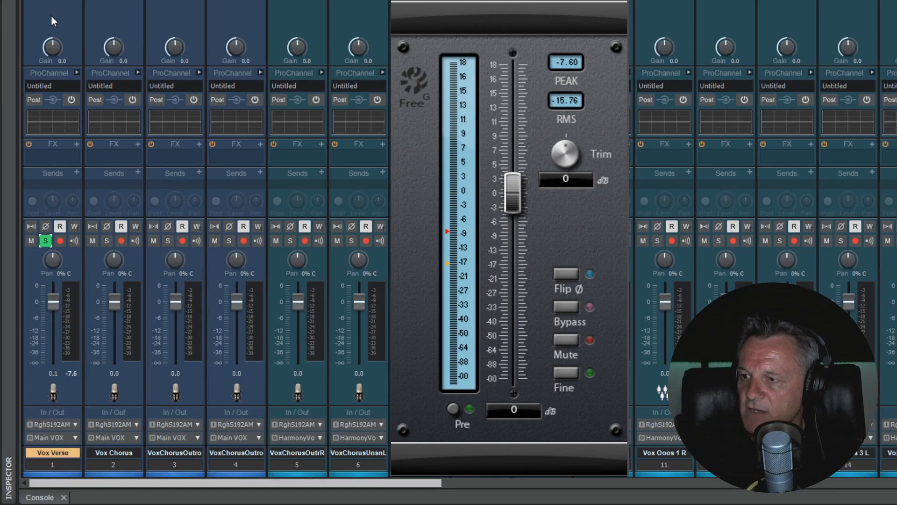
- Lower the Vox Verse input gain to -2.9 during playback, resetting the FreeG meters to recheck its level
mouse_move(52, 45)
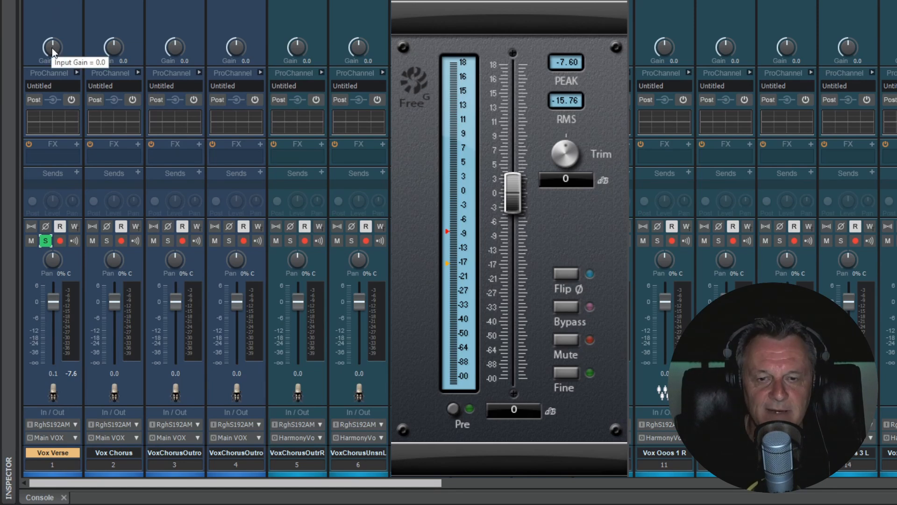
left_click(571, 100)
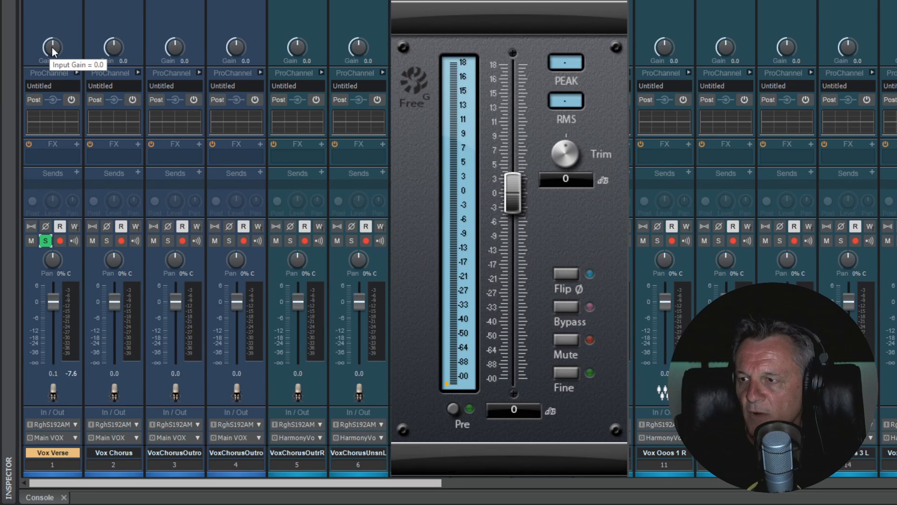
key("space")
left_click_drag(53, 48, 52, 61)
left_click(567, 98)
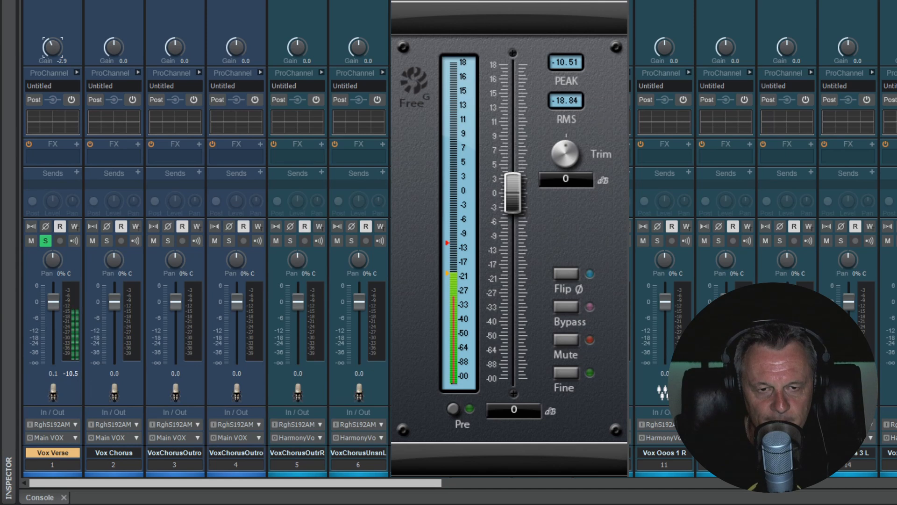
key("space")
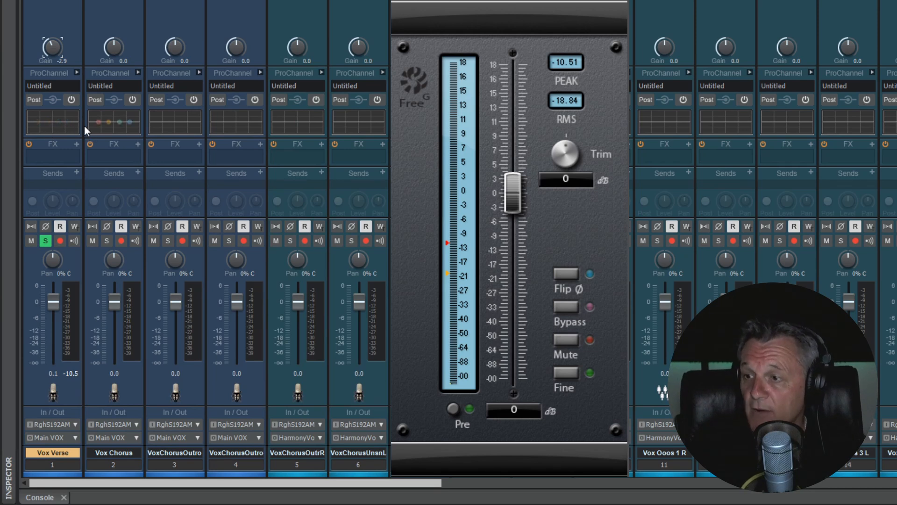
- Solo Vox Chorus in place of Vox Verse, reset the FreeG meters and lower its input gain to -1.0 during playback
left_click(46, 240)
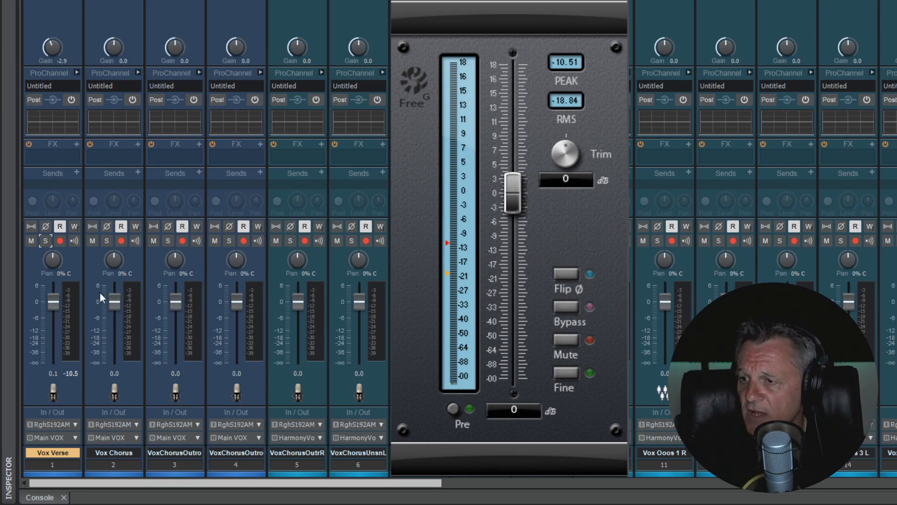
left_click(107, 242)
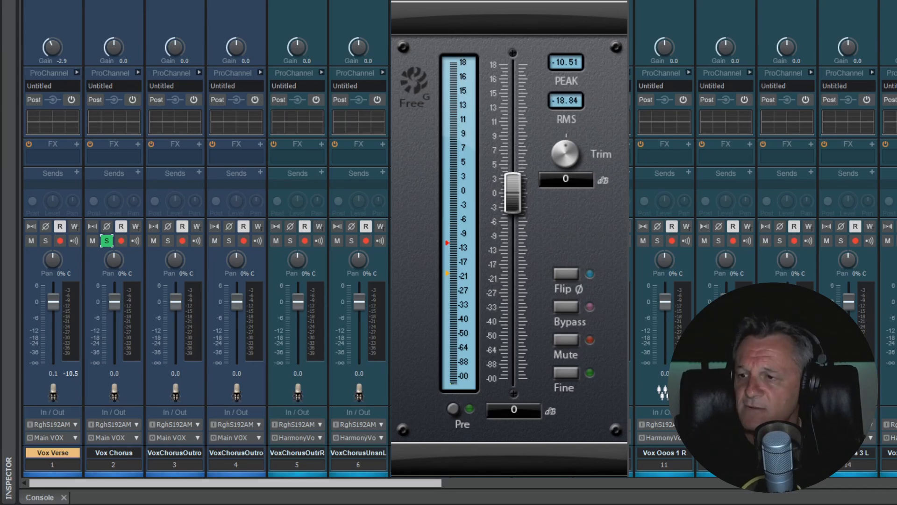
left_click(571, 101)
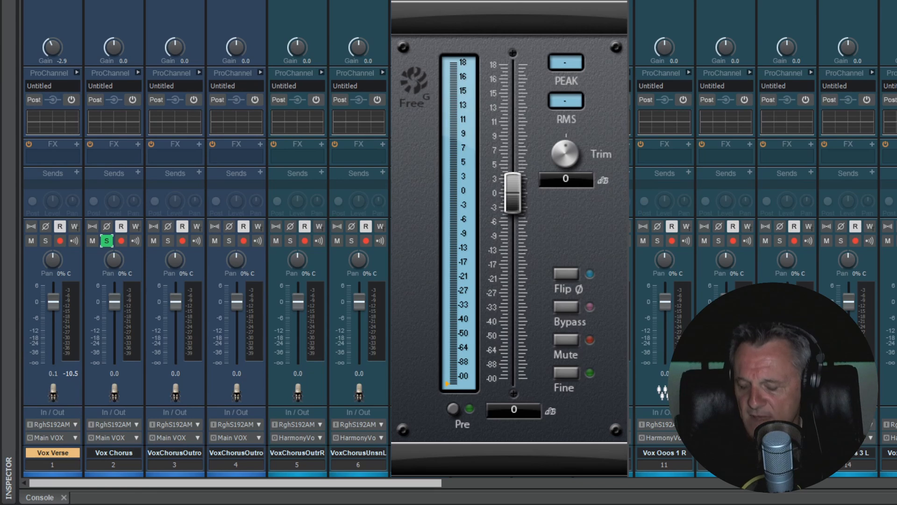
key("space")
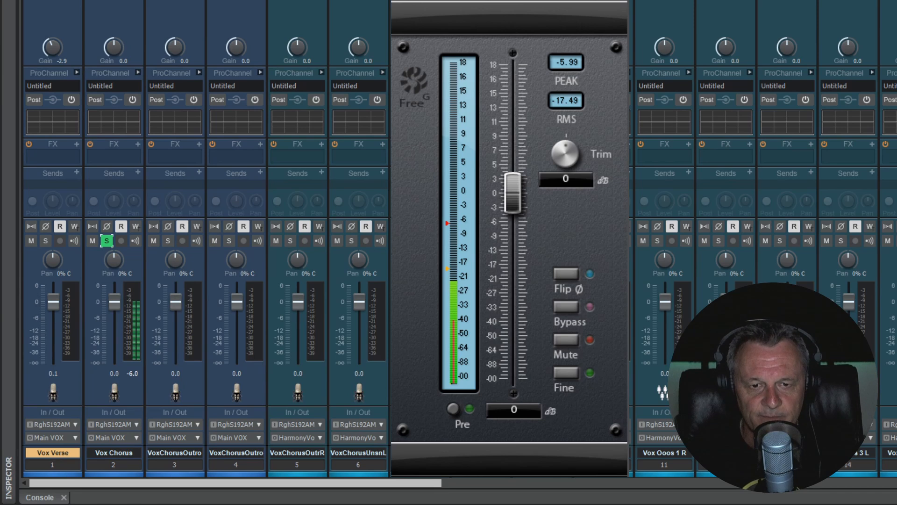
key("space")
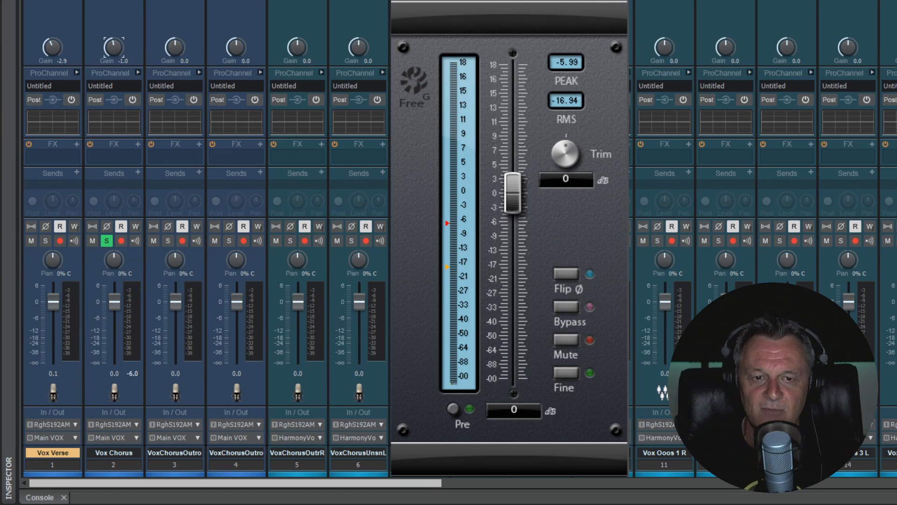
- Reset the FreeG meters and replay the soloed Vox Chorus track to check its peak and RMS levels
left_click(568, 100)
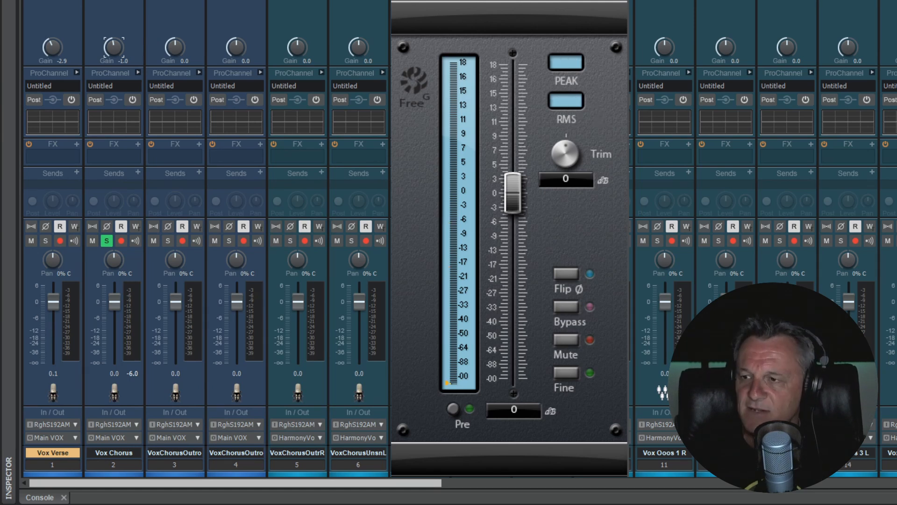
key("space")
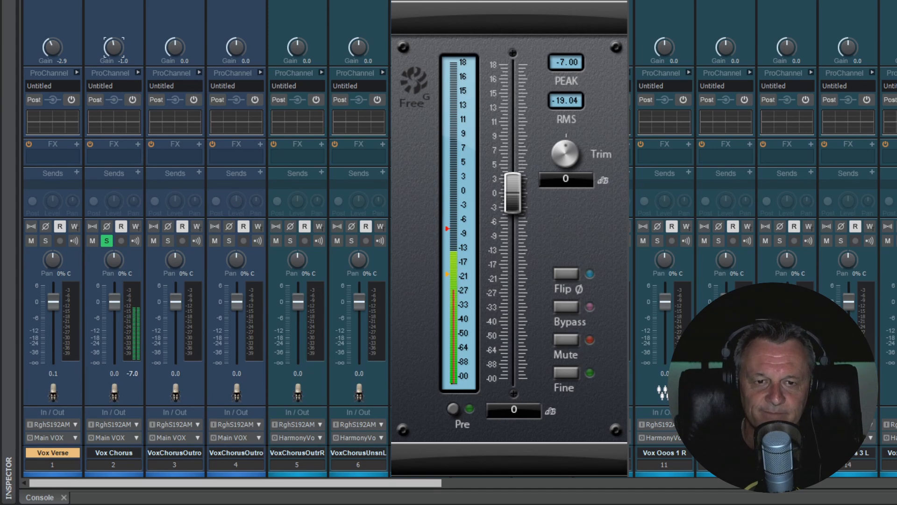
key("space")
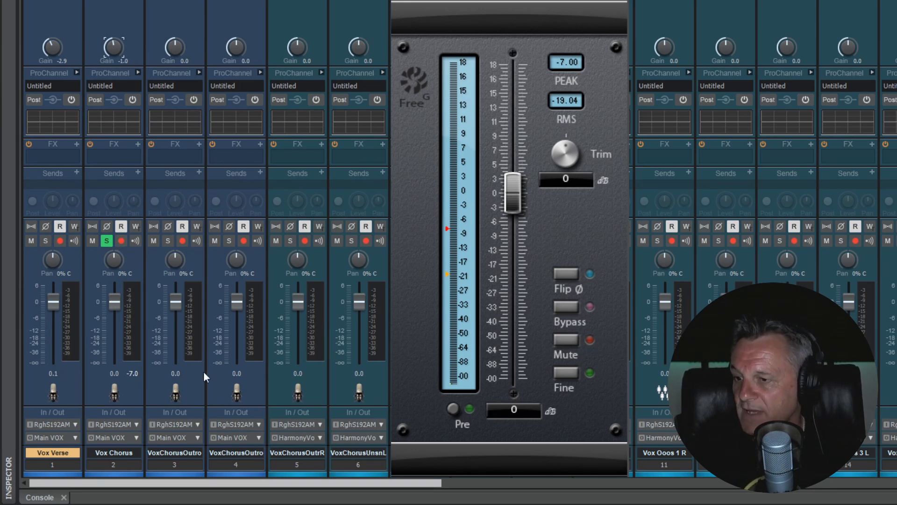
- Solo the VoxChorusOutro track 3 in place of Vox Chorus, resetting the FreeG meters during playback to measure its level
left_click(194, 257)
left_click(108, 240)
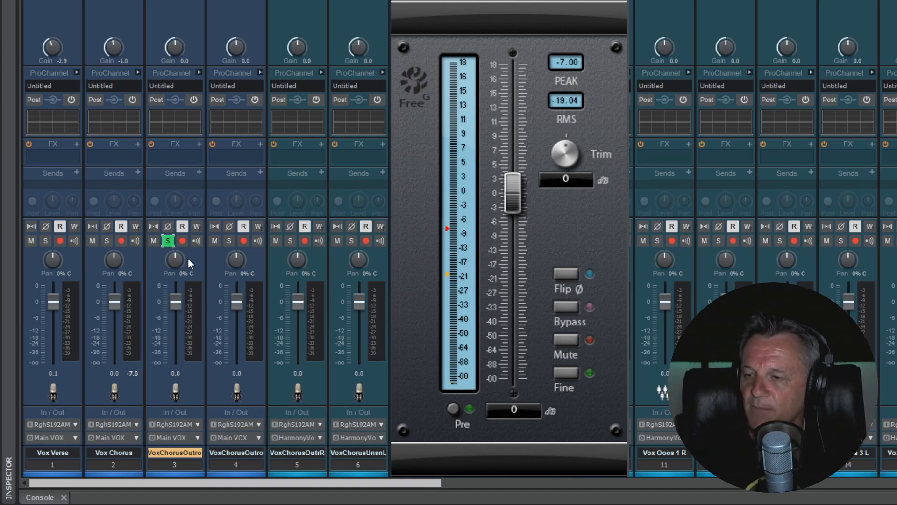
key("space")
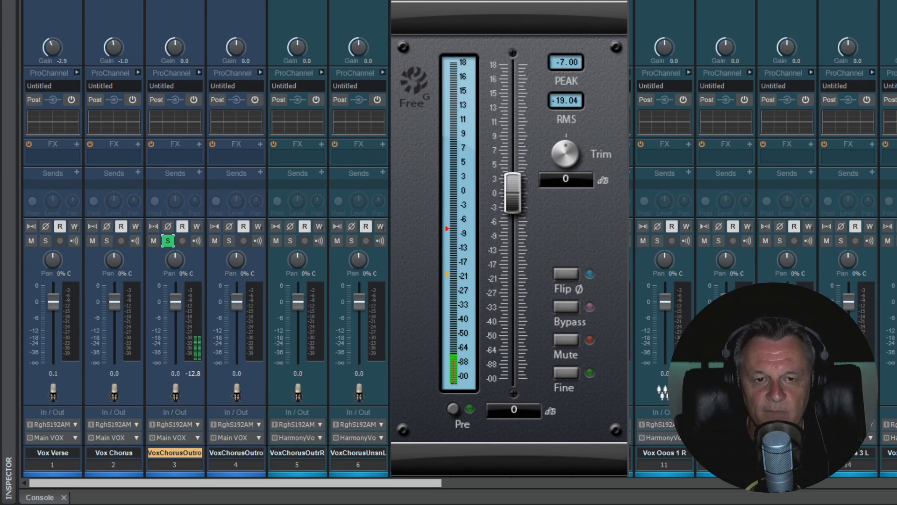
left_click(568, 103)
key("space")
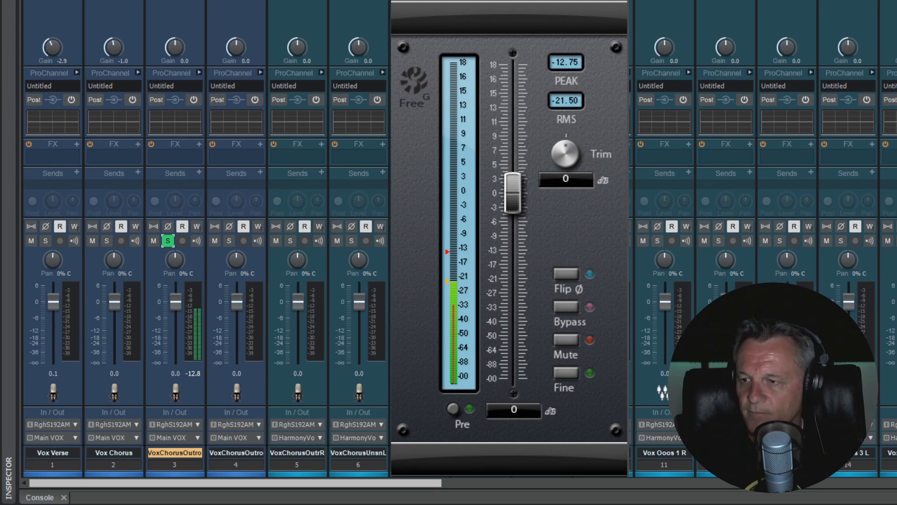
- Raise the input gain of VoxChorusOutro track 3 to 1.0, recheck it in FreeG and move the solo to track 4
key("space")
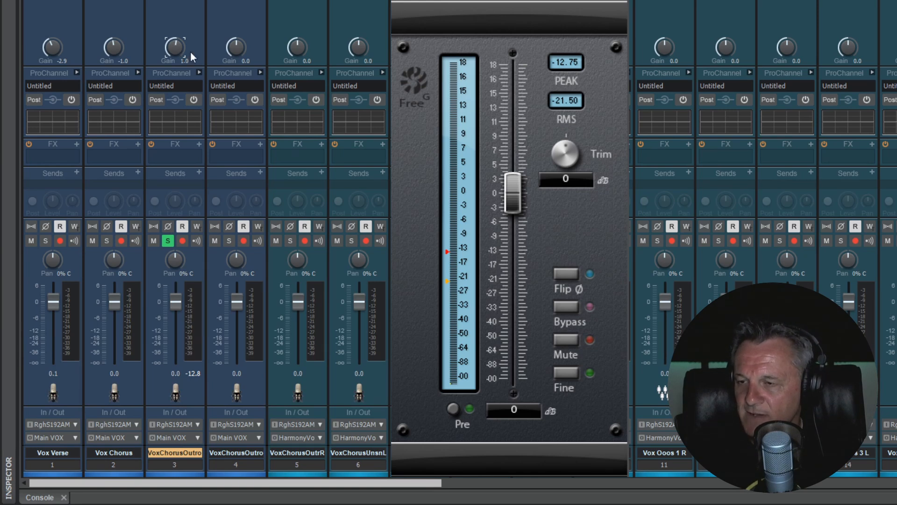
left_click(567, 98)
key("space")
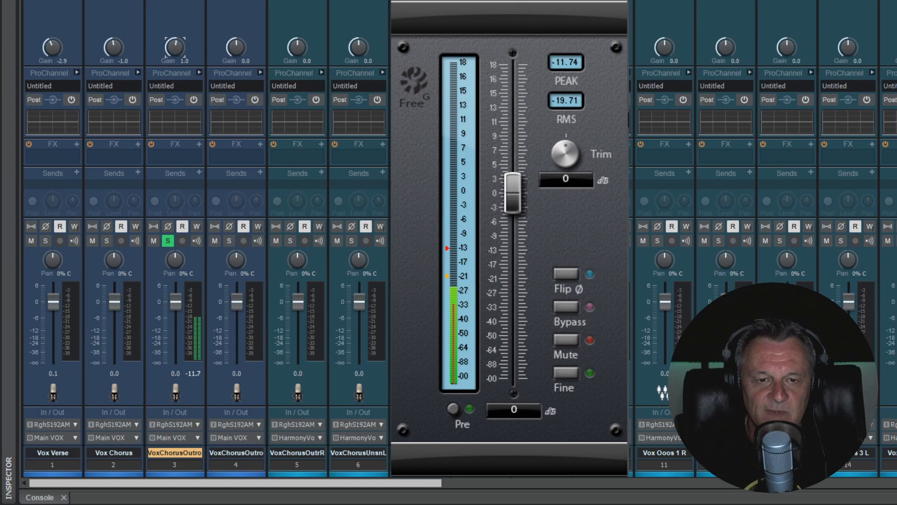
key("space")
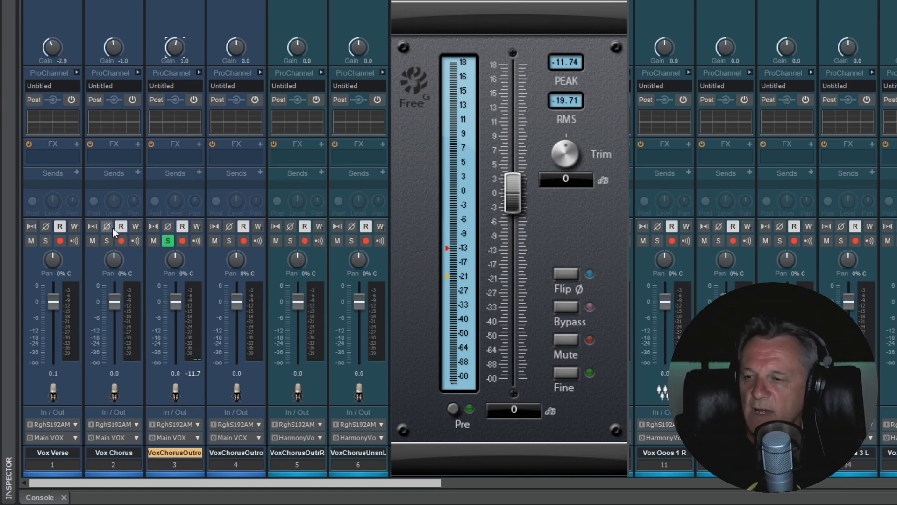
left_click(169, 241)
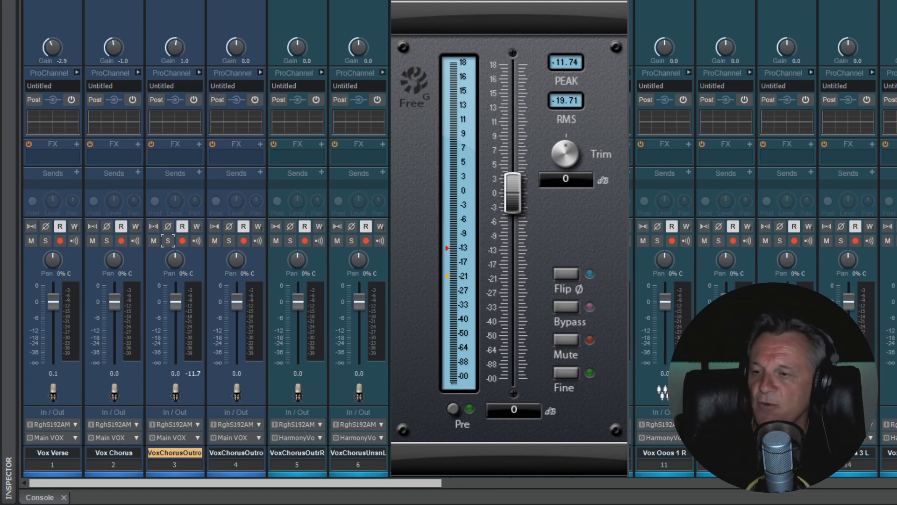
left_click(229, 241)
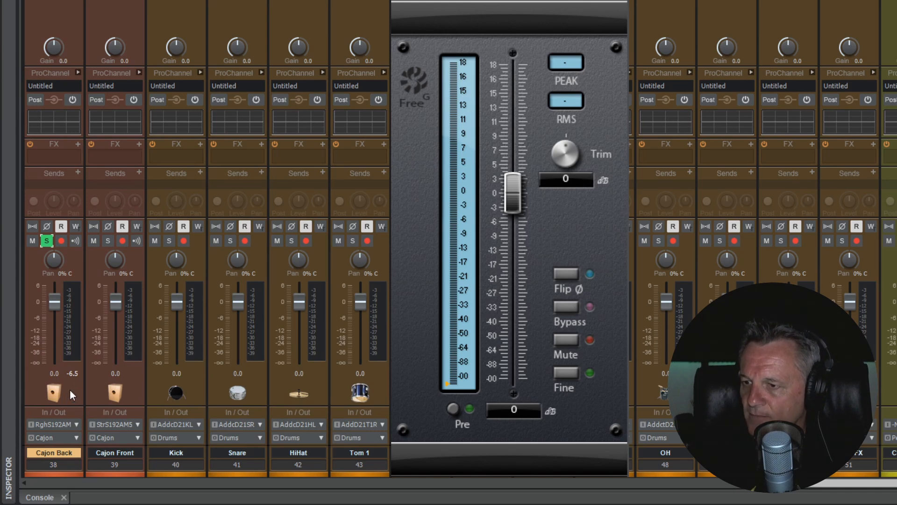
- Measure the soloed Cajon Back track and lower its input gain to -3.5, resetting FreeG to recheck its level
key("space")
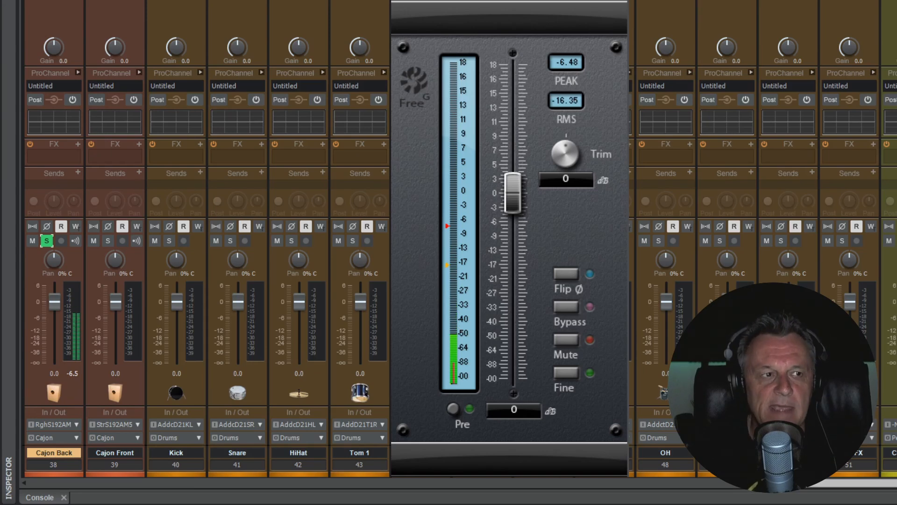
key("space")
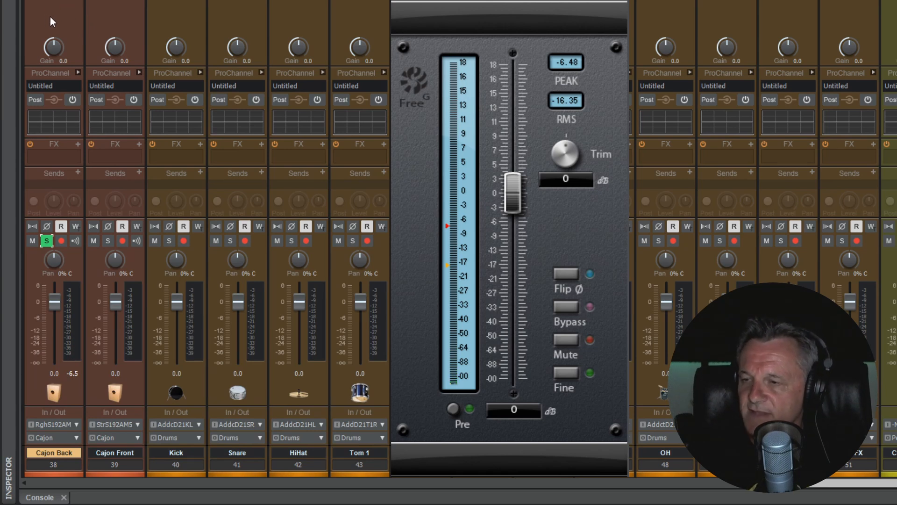
left_click(54, 50)
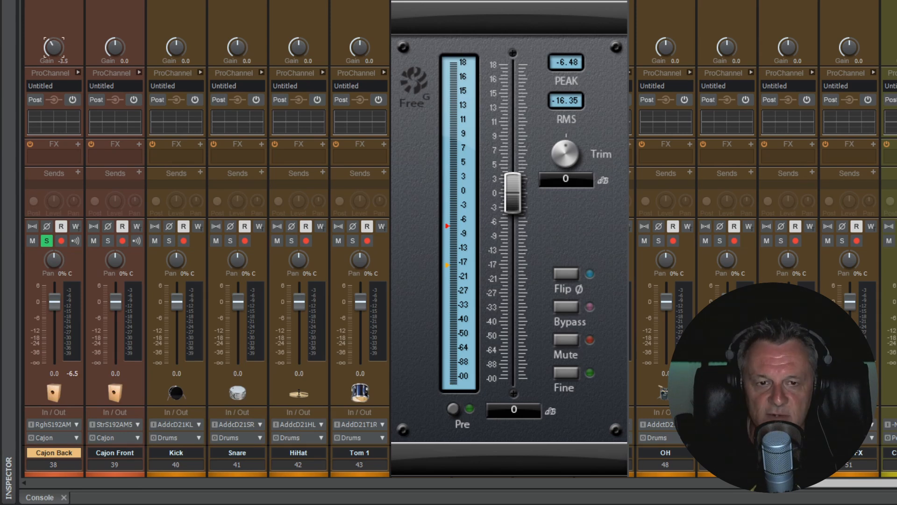
left_click(561, 59)
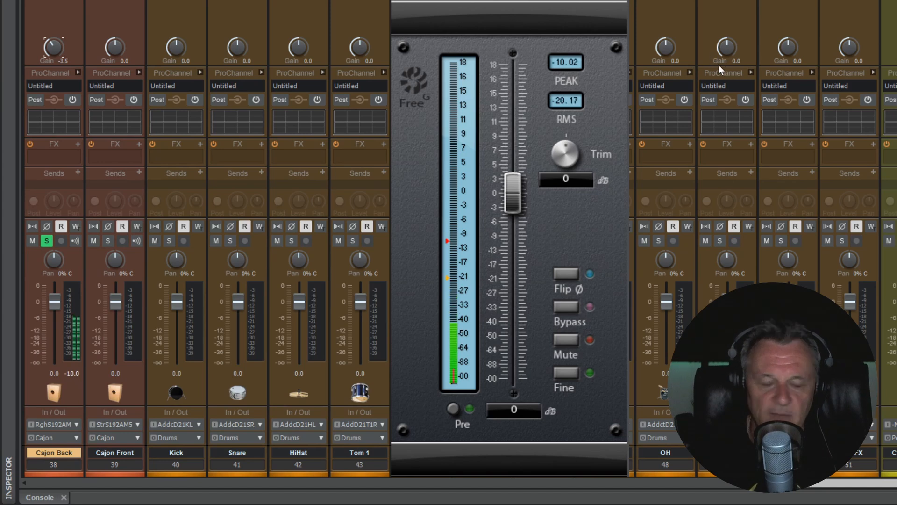
key("space")
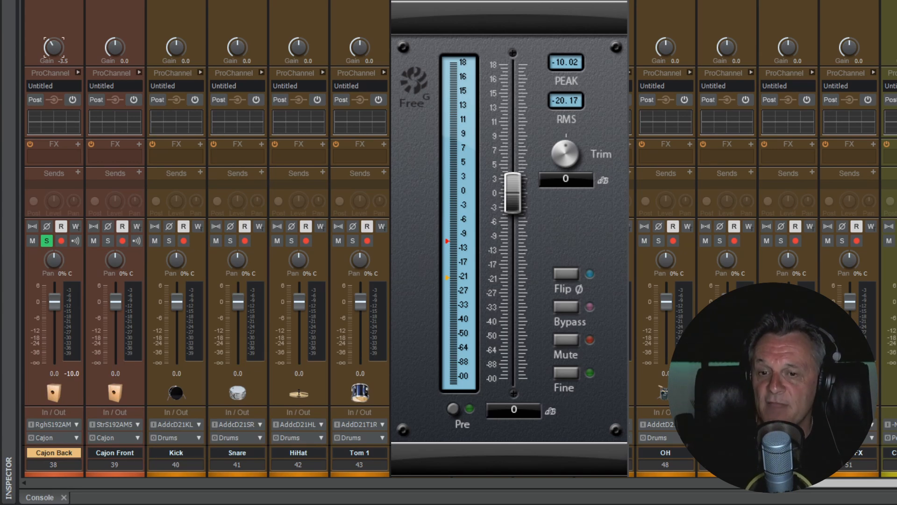
- Solo the Main VOX bus and play it back to measure its peak and RMS levels in FreeG
left_click_drag(841, 482, 857, 483)
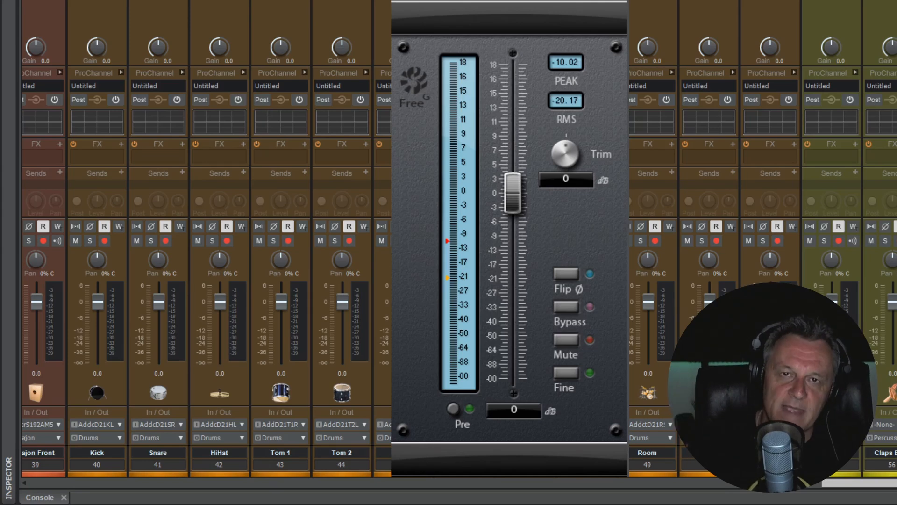
left_click_drag(876, 481, 855, 498)
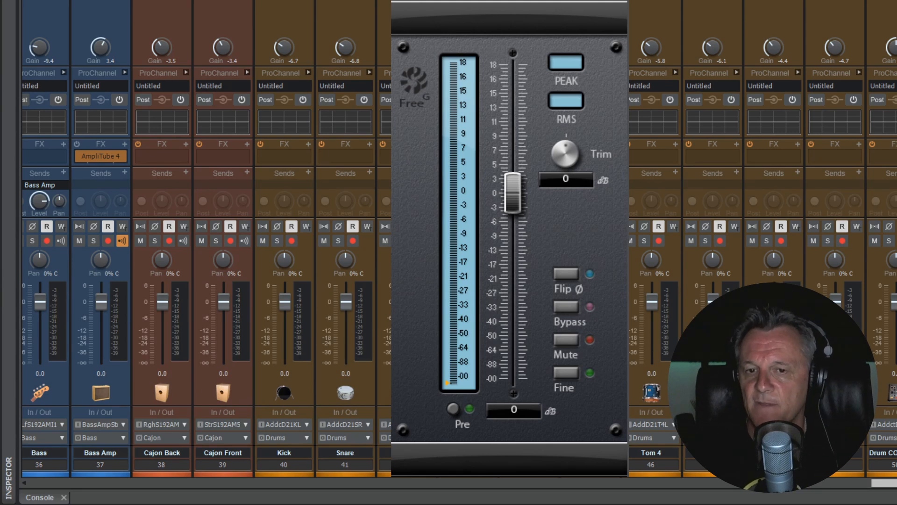
left_click_drag(896, 262, 17, 253)
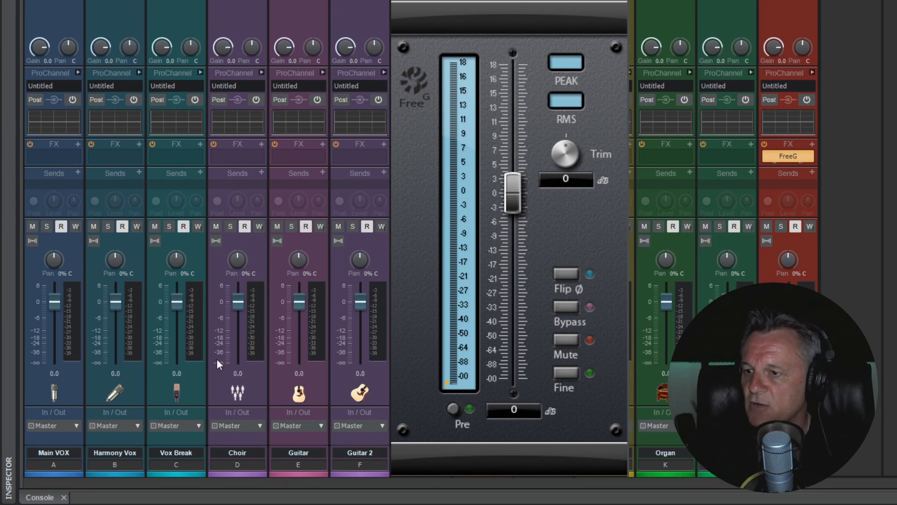
left_click(251, 380)
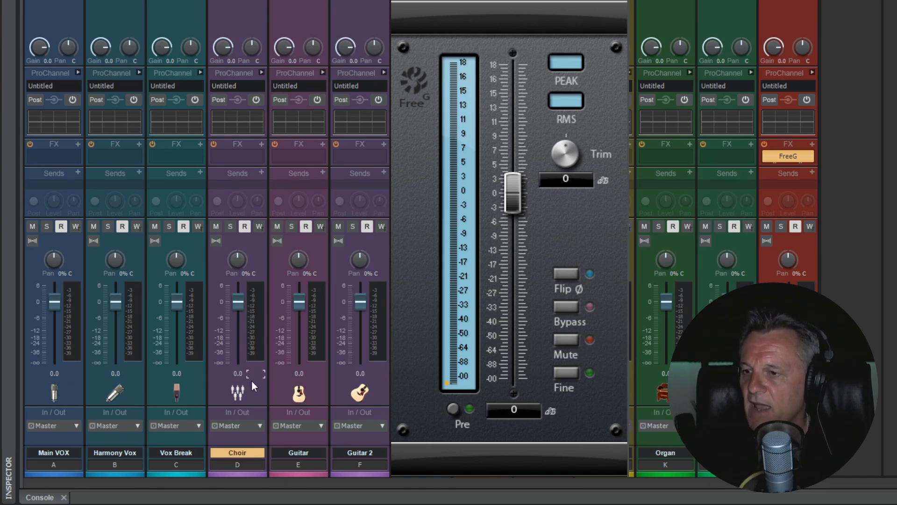
left_click(68, 383)
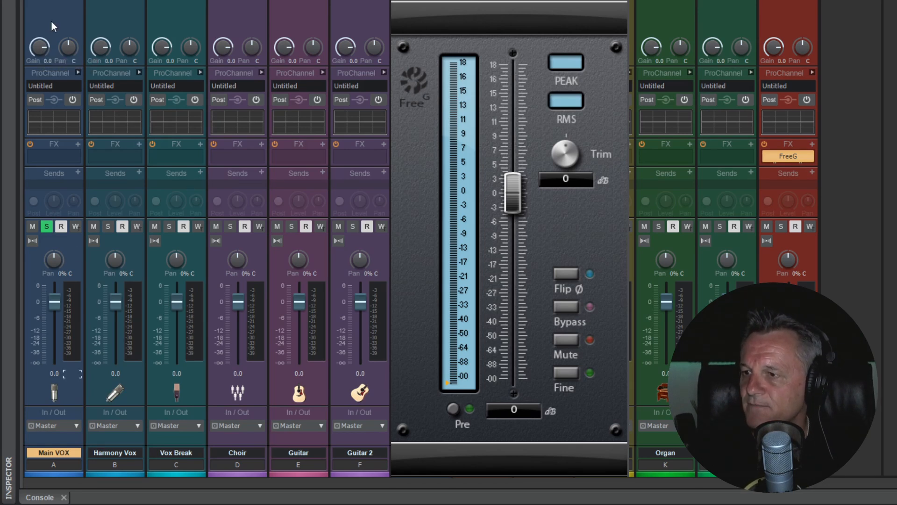
key("space")
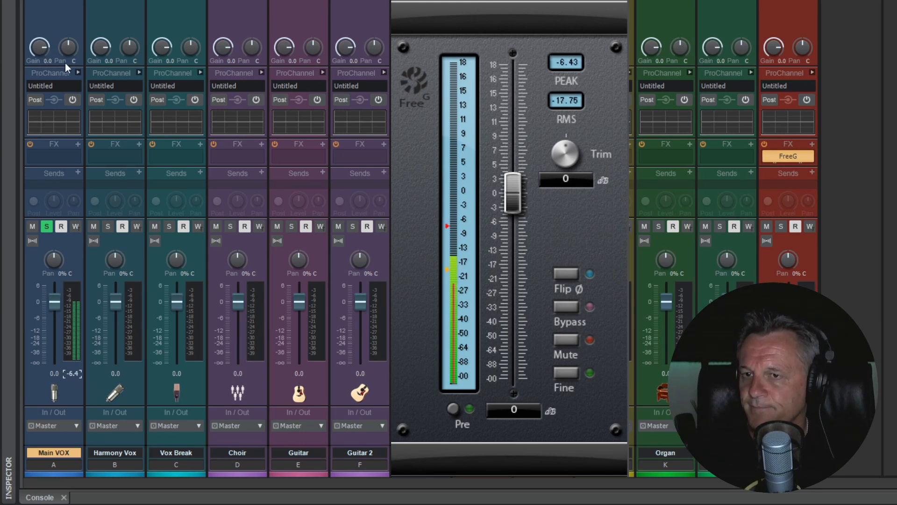
key("space")
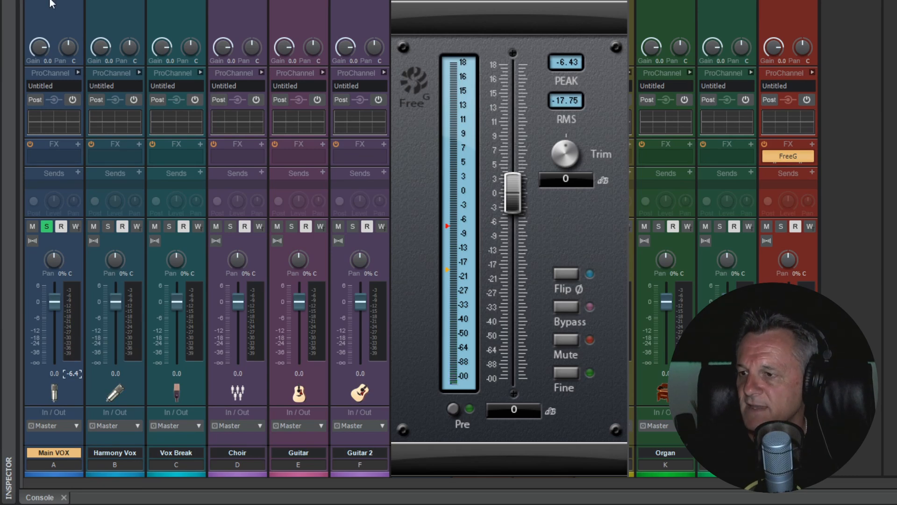
key("space")
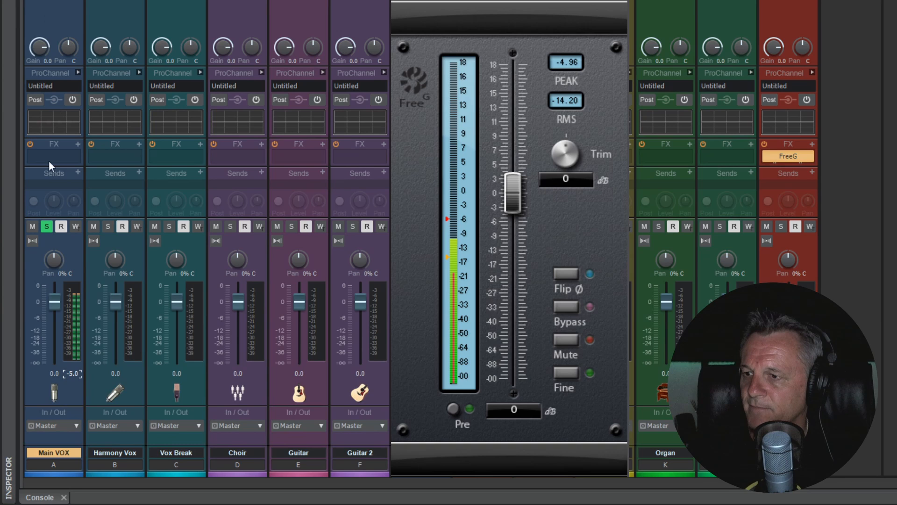
- Lower the Main VOX bus input gain to -2.6 in small stages, replaying it against the FreeG meters
mouse_move(40, 48)
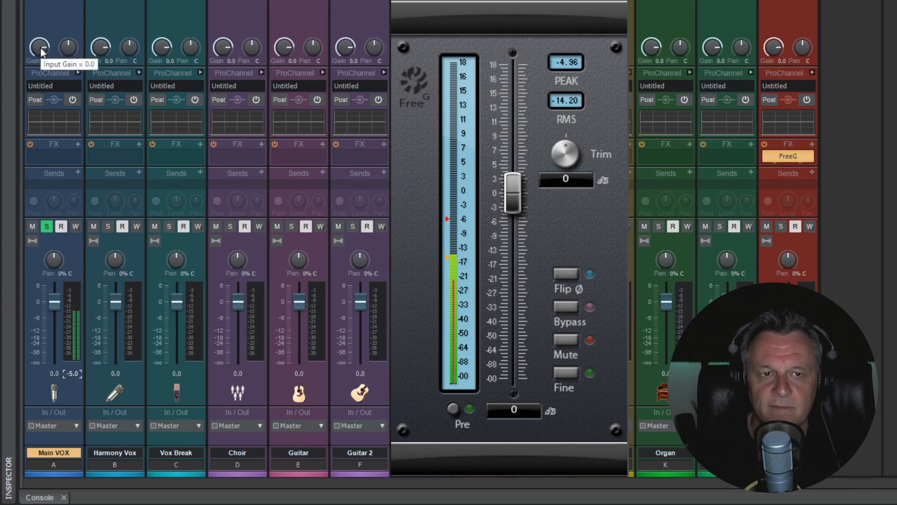
left_click_drag(41, 48, 41, 51)
key("space")
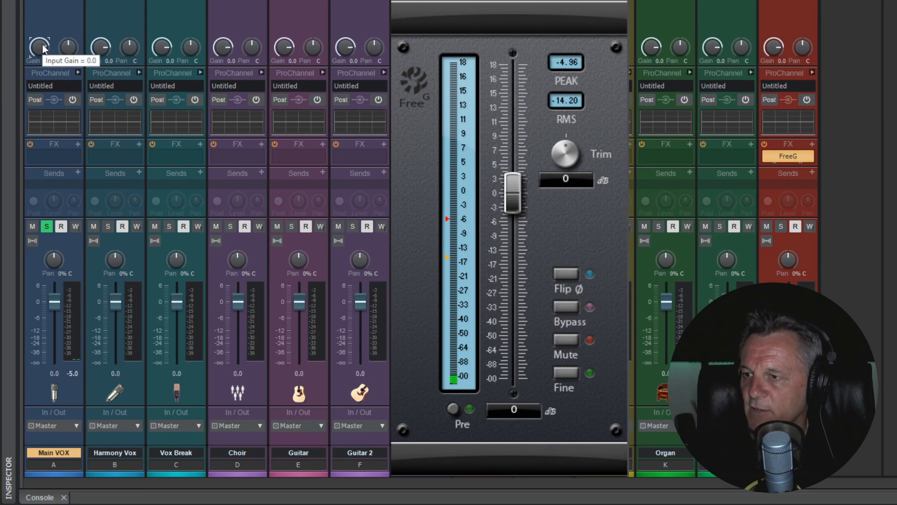
mouse_move(39, 49)
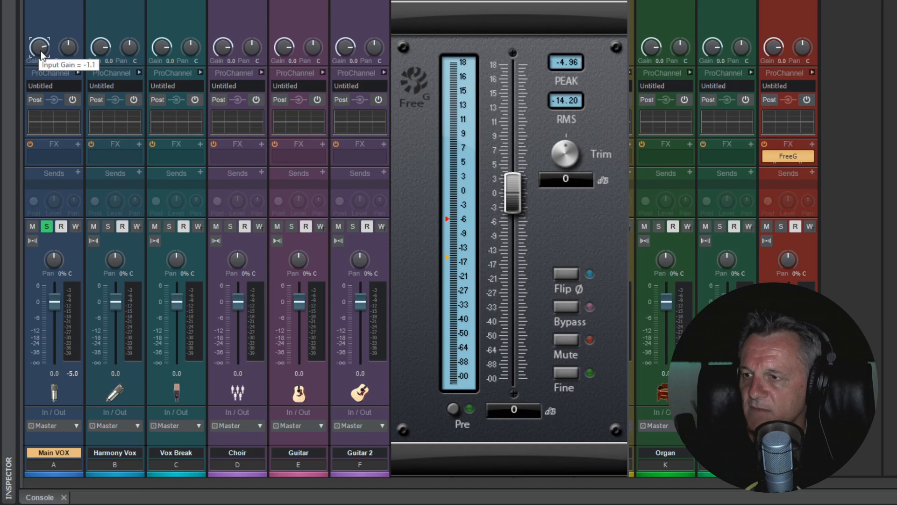
left_click_drag(38, 51, 38, 55)
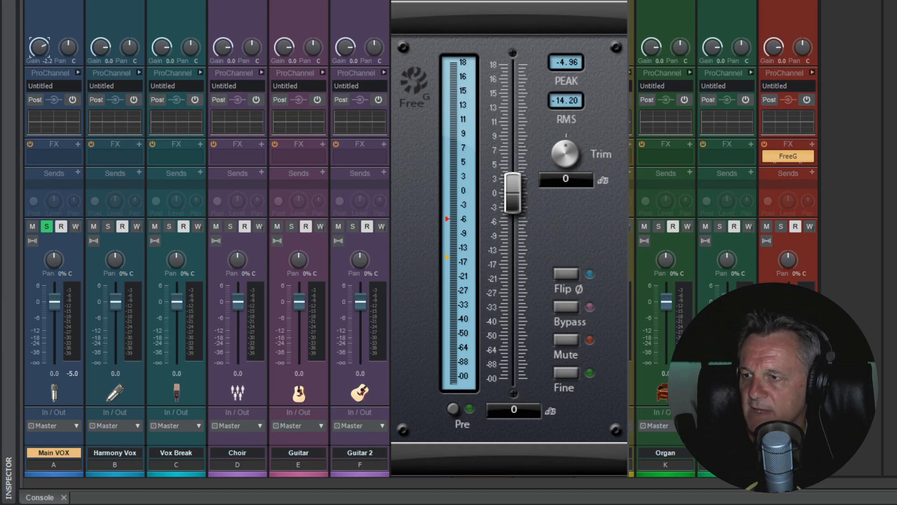
left_click(566, 62)
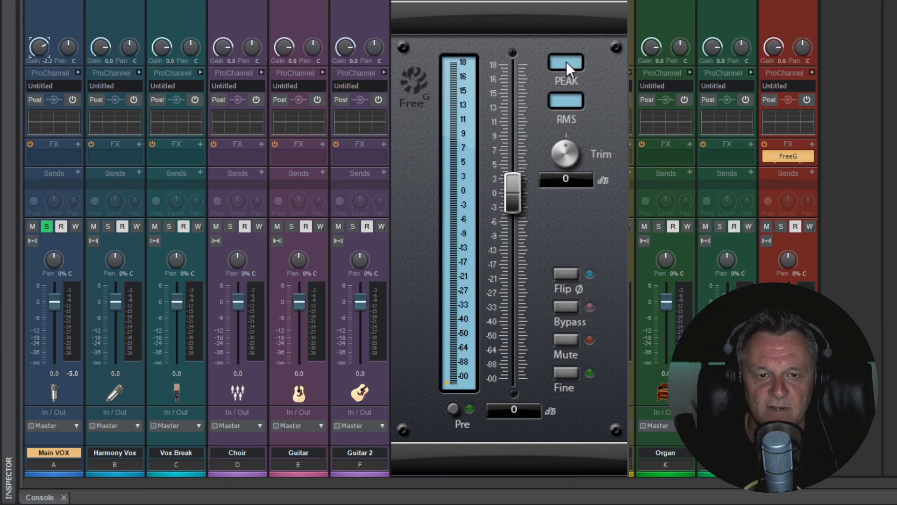
key("space")
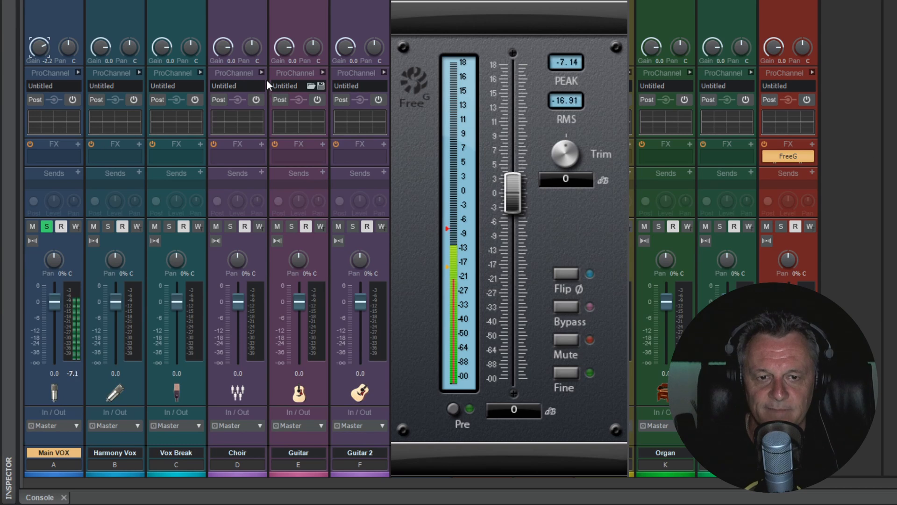
left_click_drag(39, 47, 39, 51)
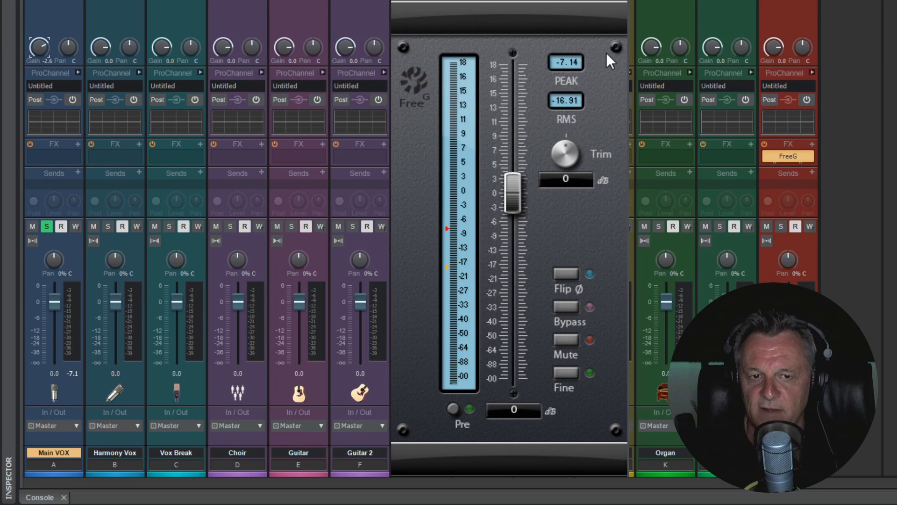
key("space")
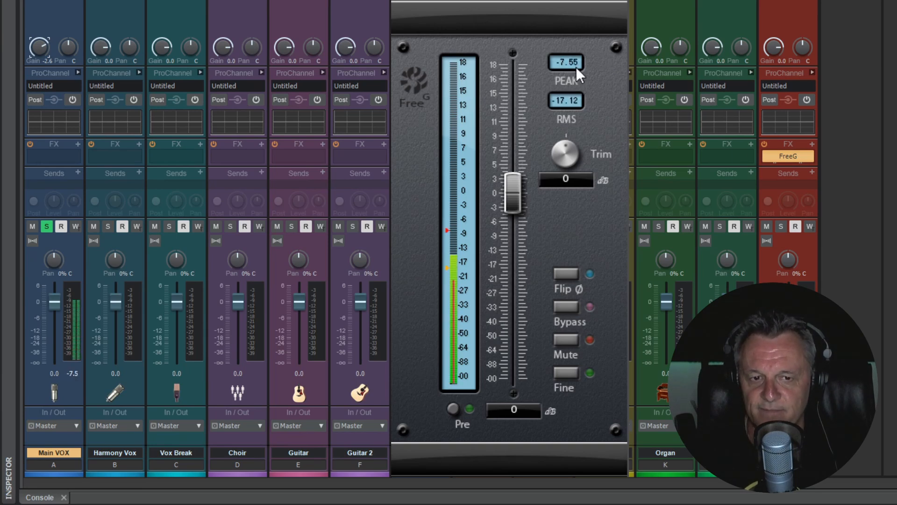
key("space")
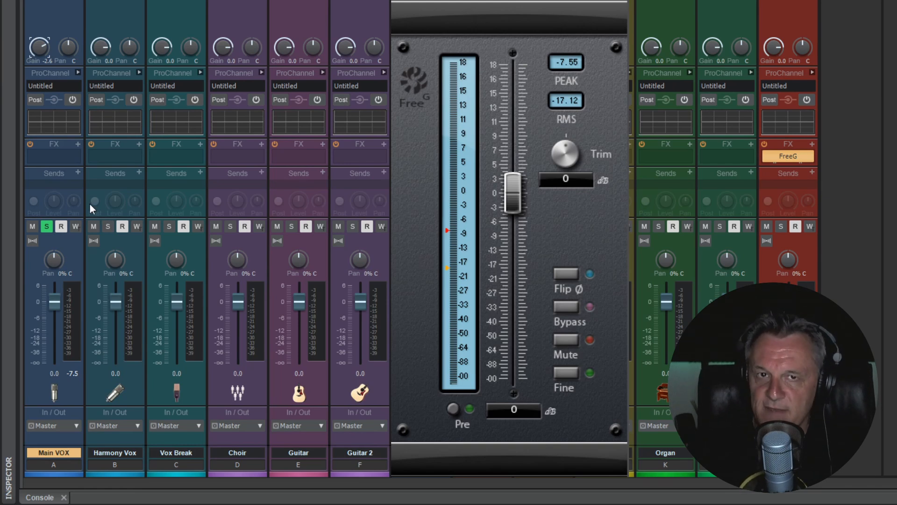
- Solo the Harmony Vox bus in place of Main VOX and lower its input gain during playback, resetting the FreeG meters
left_click(46, 226)
left_click(108, 226)
key("space")
left_click_drag(100, 47, 101, 53)
left_click(567, 63)
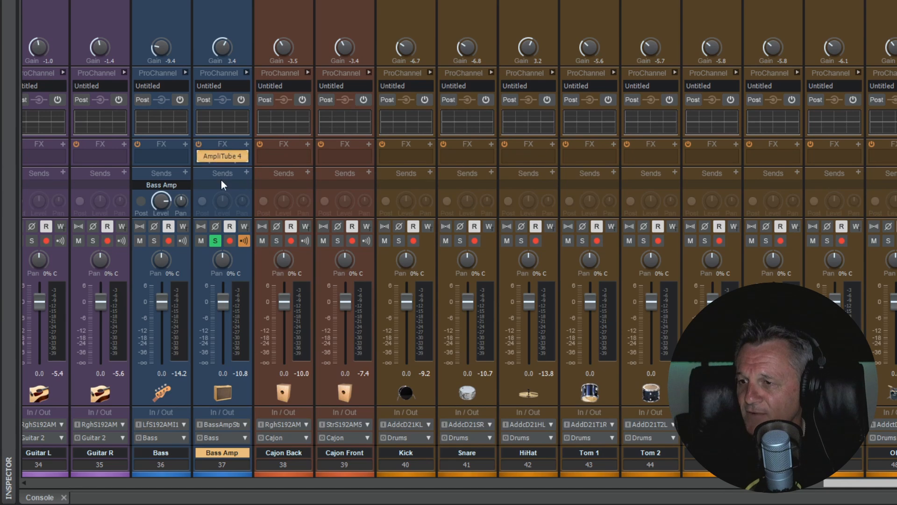
- Open AmpliTube 4 on the Bass Amp track and lower its master output to -9.8 dB during playback
double_click(219, 157)
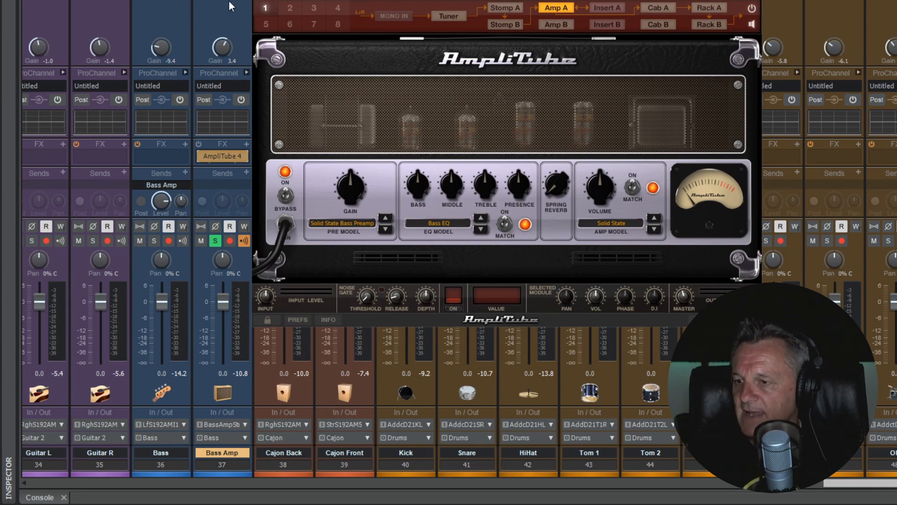
key("space")
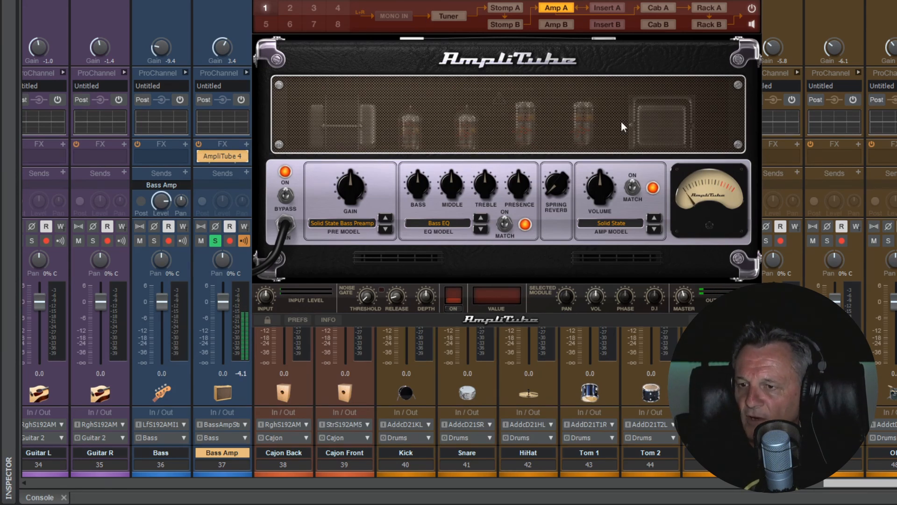
mouse_move(684, 302)
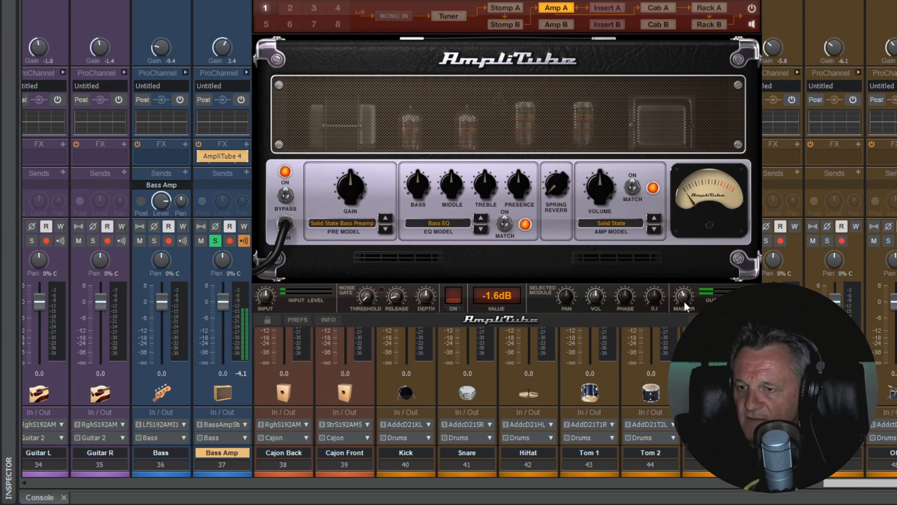
left_click_drag(684, 303, 685, 309)
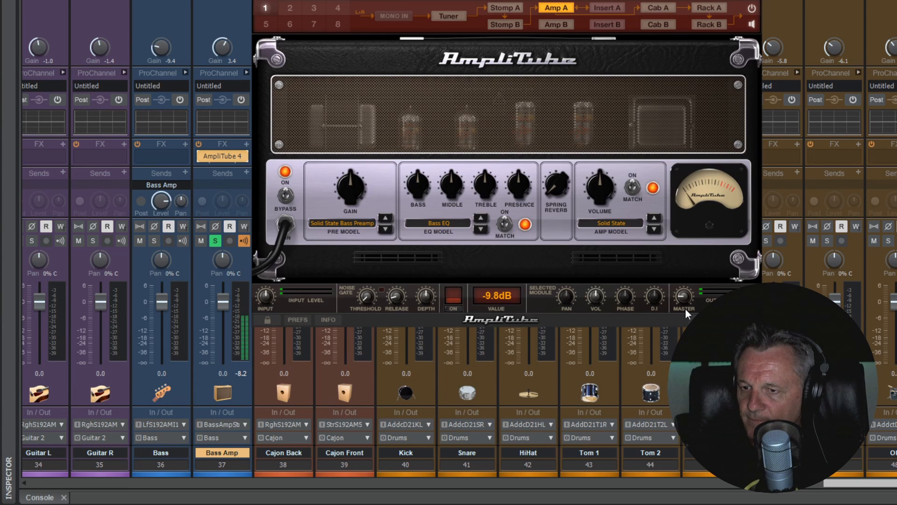
- Compare the Bass Amp level with its effects bypassed and enabled, fine-tune AmpliTube's master output and stop playback
left_click(199, 146)
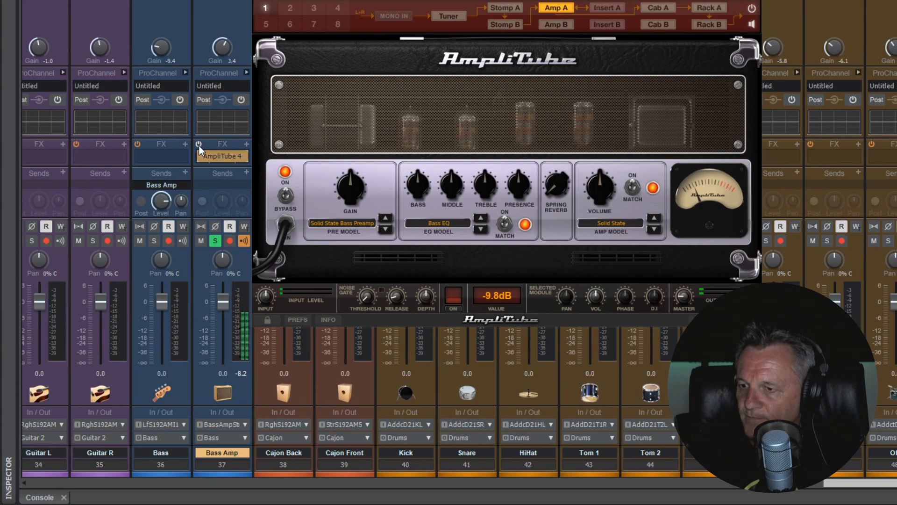
left_click(199, 146)
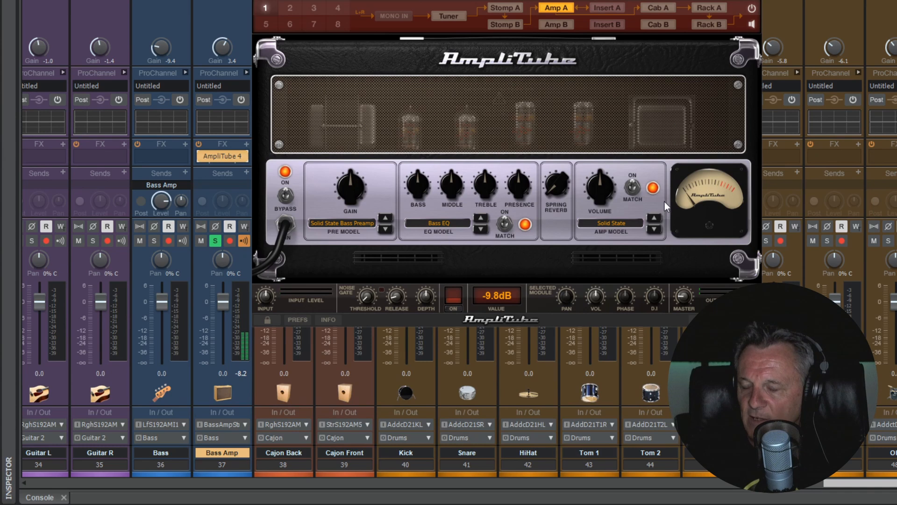
left_click_drag(682, 297, 683, 295)
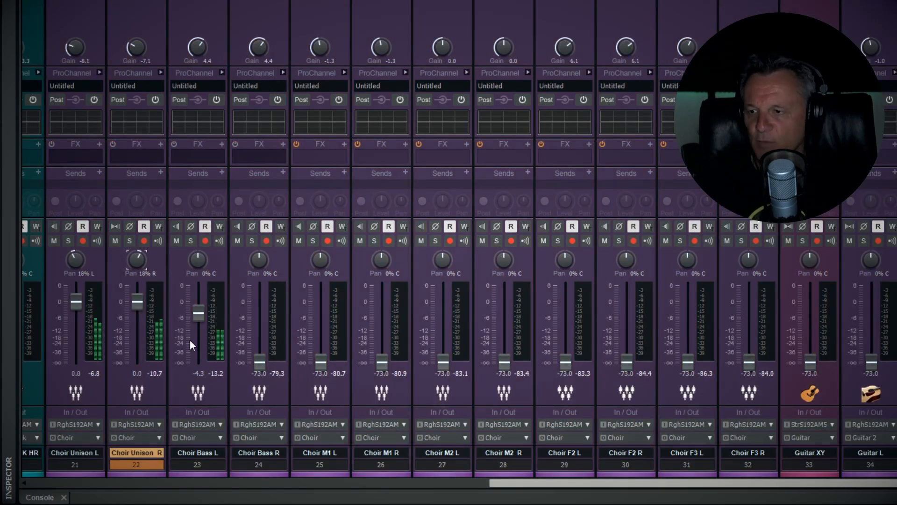
key("space")
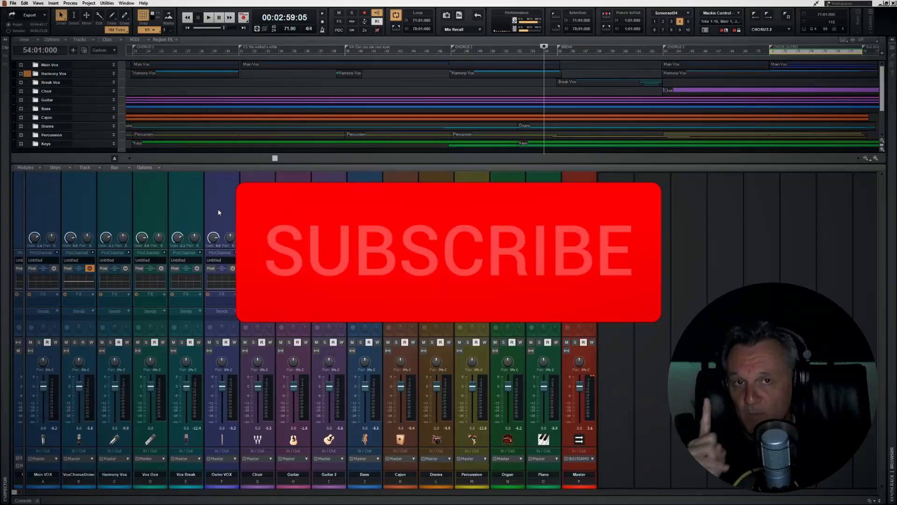